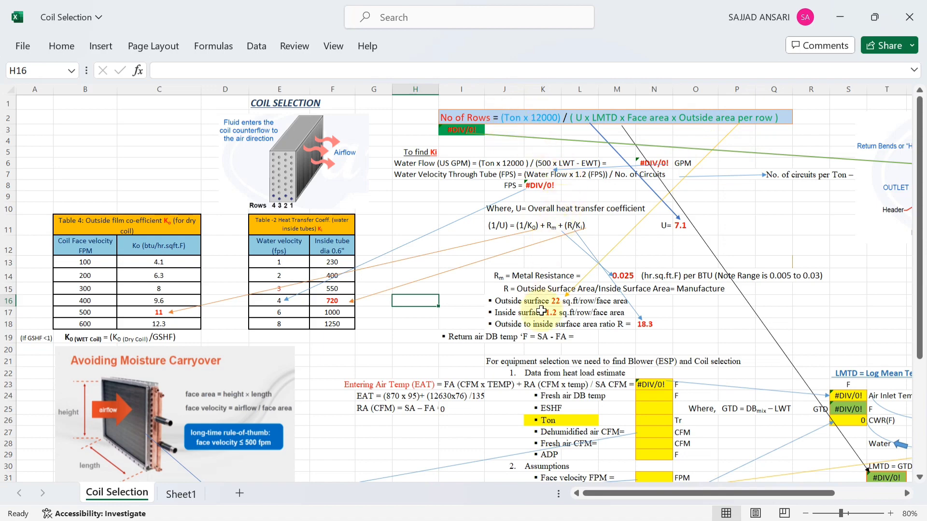
Check the heat load data on Sheet1 and enter 95 as the fresh air DB temperature on the Coil Selection sheet
scroll(497, 201, down, 2)
scroll(496, 200, down, 2)
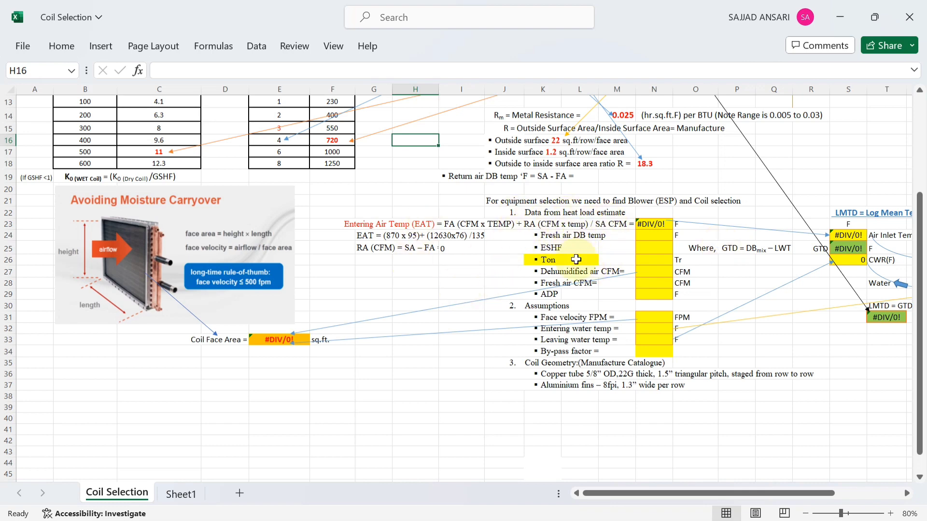
click(176, 491)
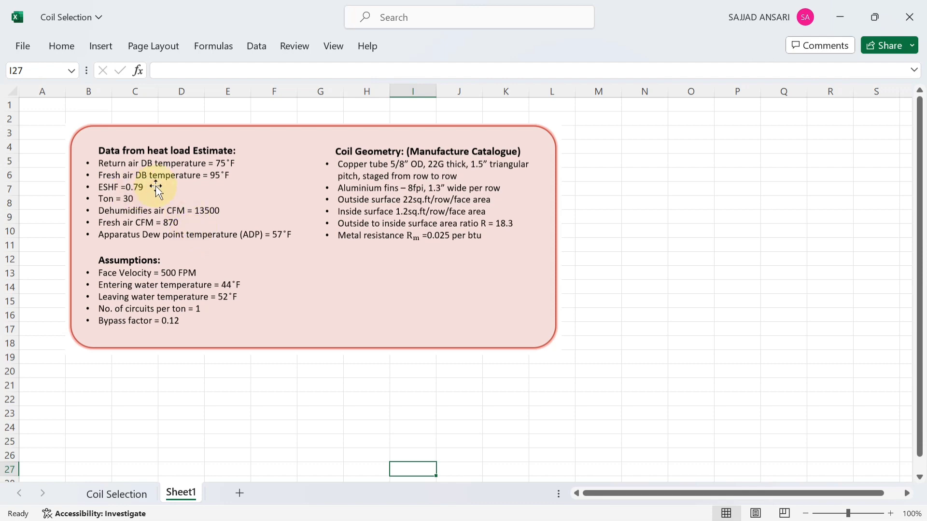
click(116, 493)
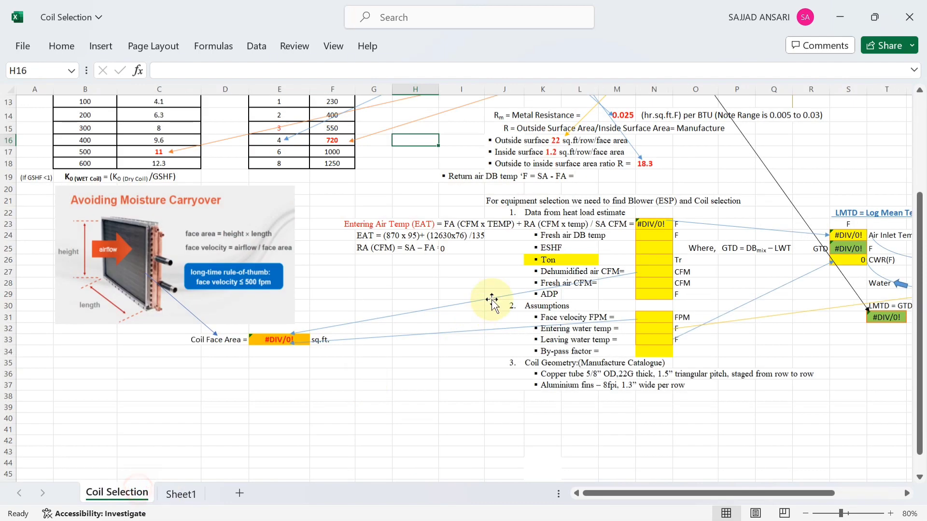
click(660, 239)
text(9)
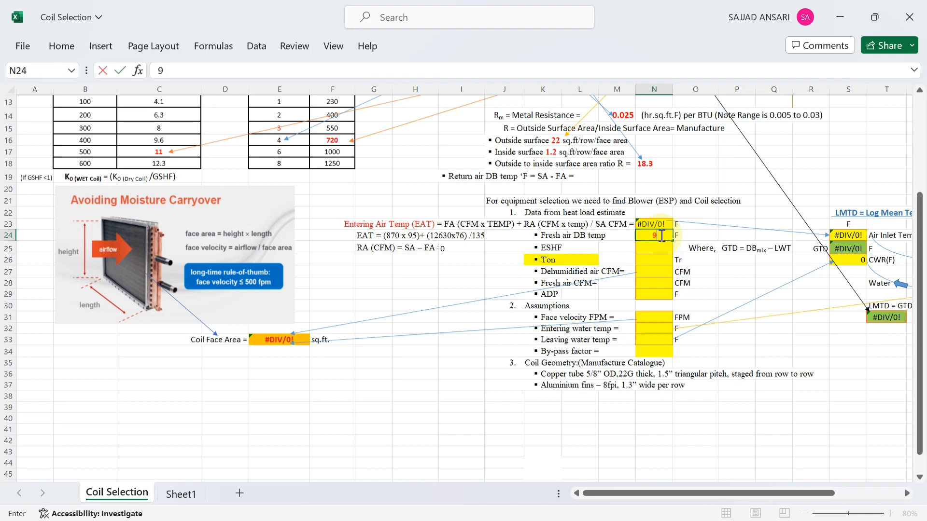
text(5)
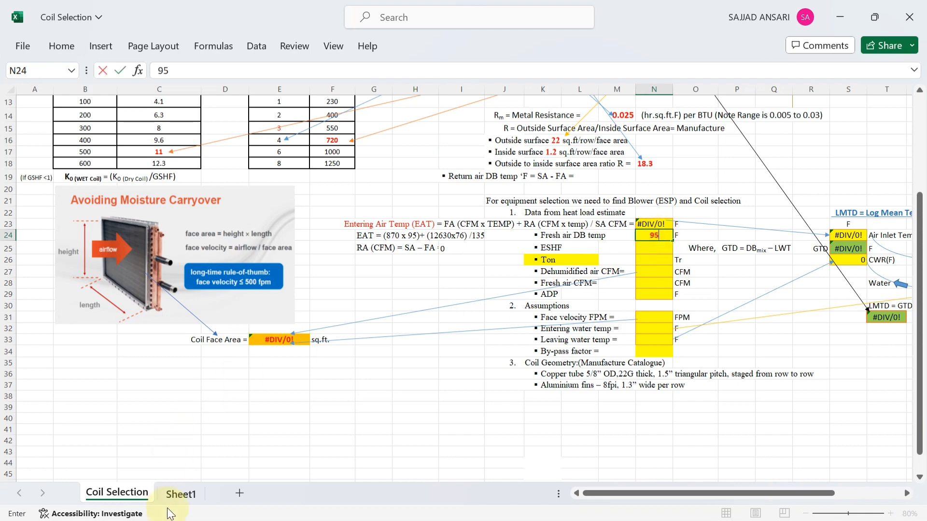
Move the heat load data picture on Sheet1 so that it starts around column C, row 3
click(179, 495)
click(99, 274)
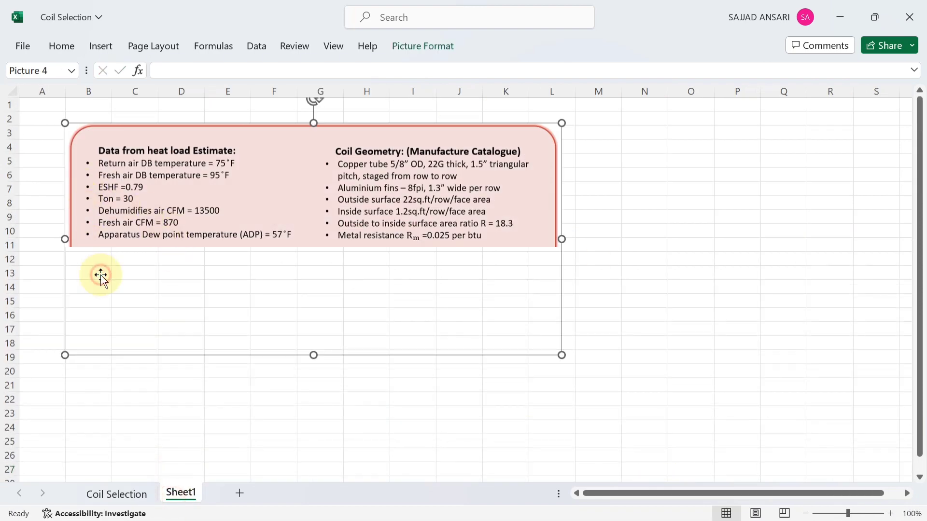
right_click(99, 273)
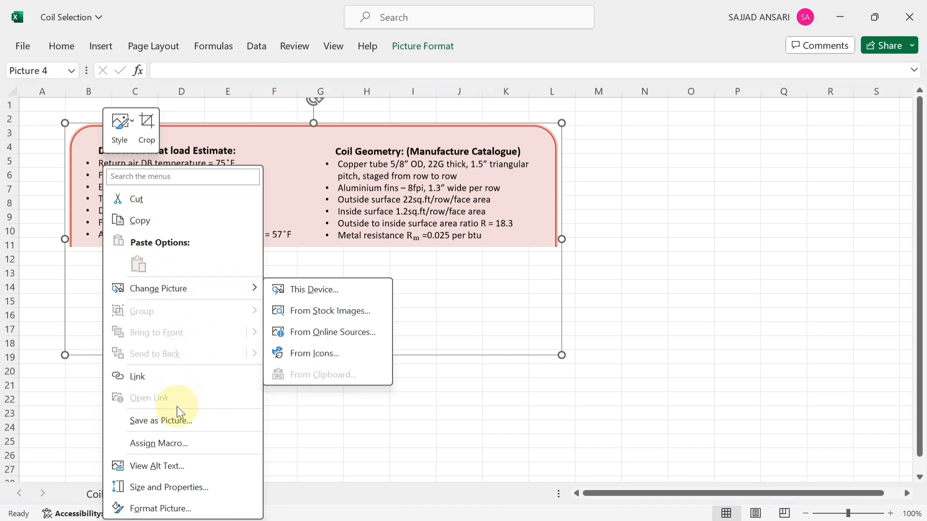
click(433, 249)
drag(434, 249, 489, 257)
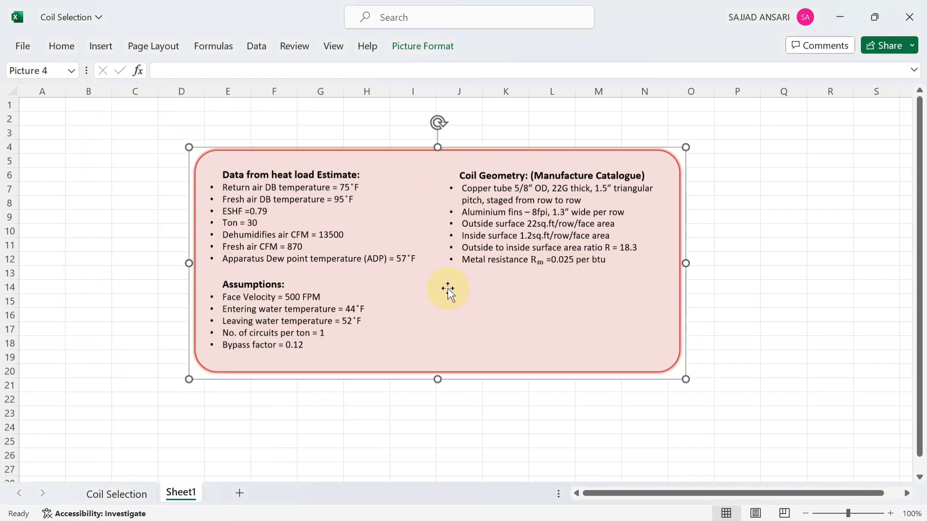
click(145, 413)
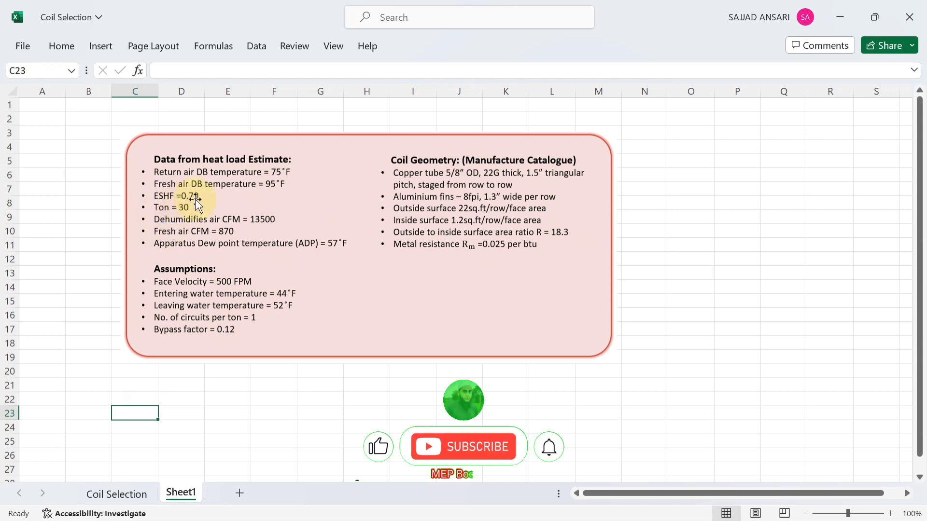
On the Coil Selection sheet, set the ESHF to 0.79 and the Ton value to 30
click(121, 495)
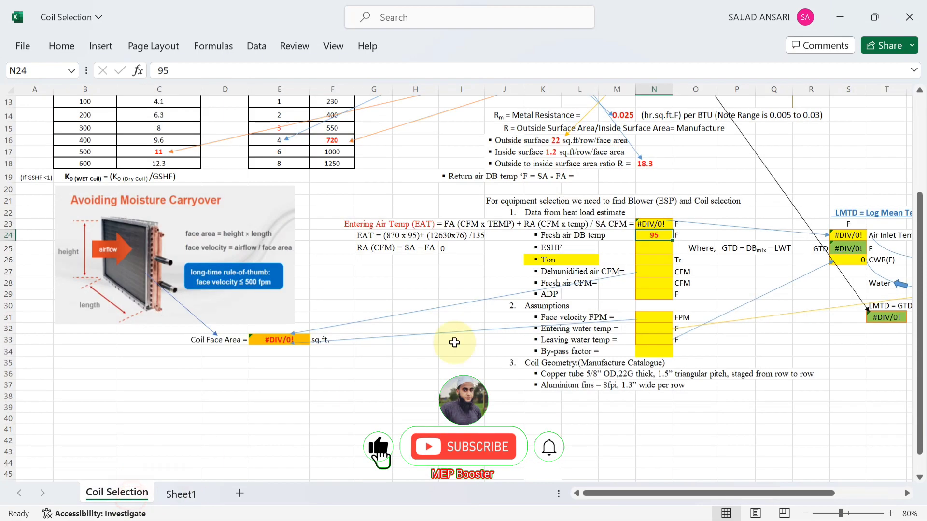
click(651, 248)
text(0)
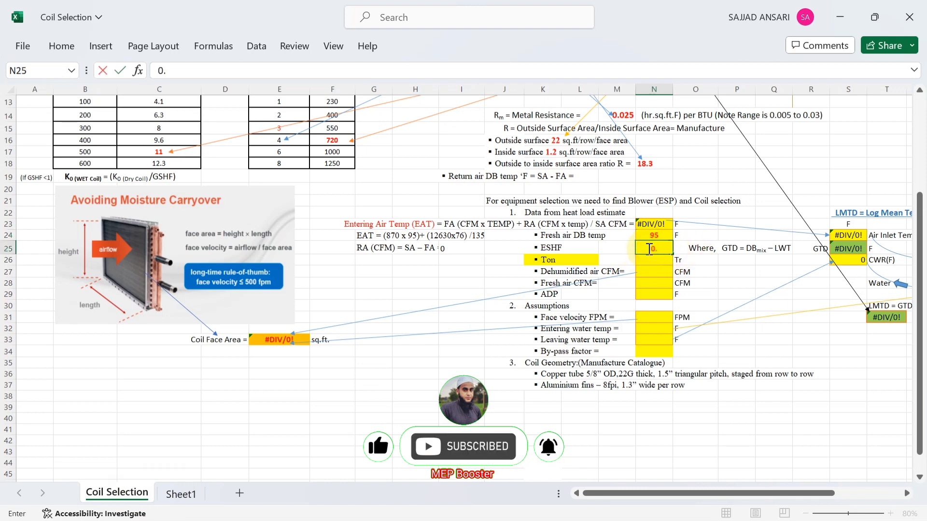
text(.79)
click(654, 264)
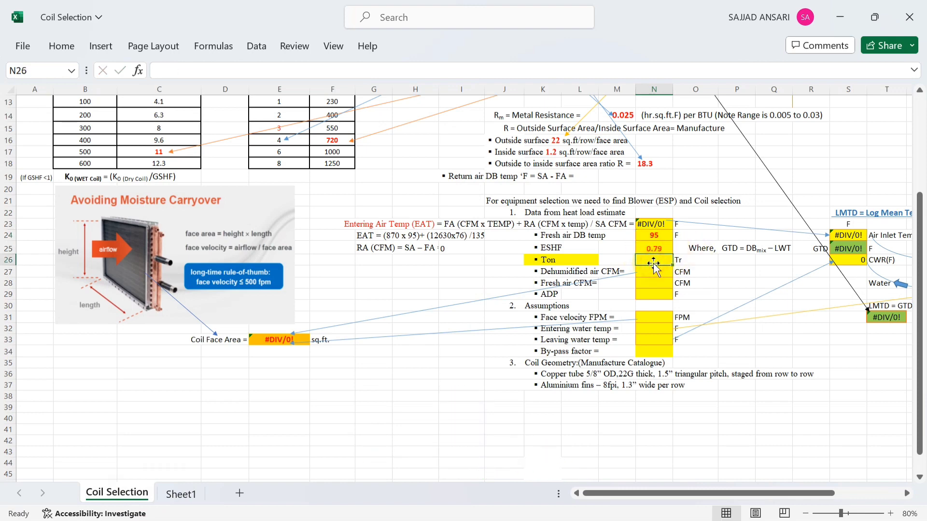
text(30)
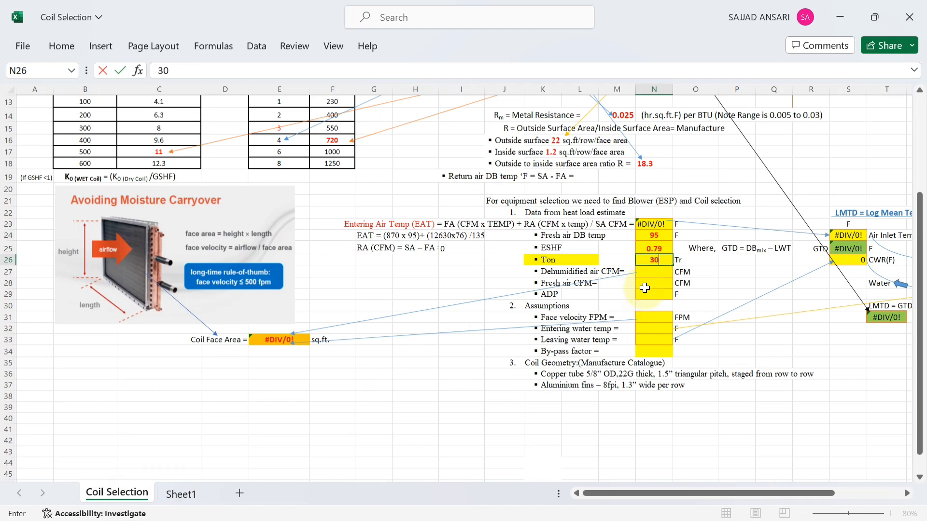
key(Return)
Check the airflow data on Sheet1 and enter 13500 as the dehumidified air CFM on the Coil Selection sheet
click(176, 495)
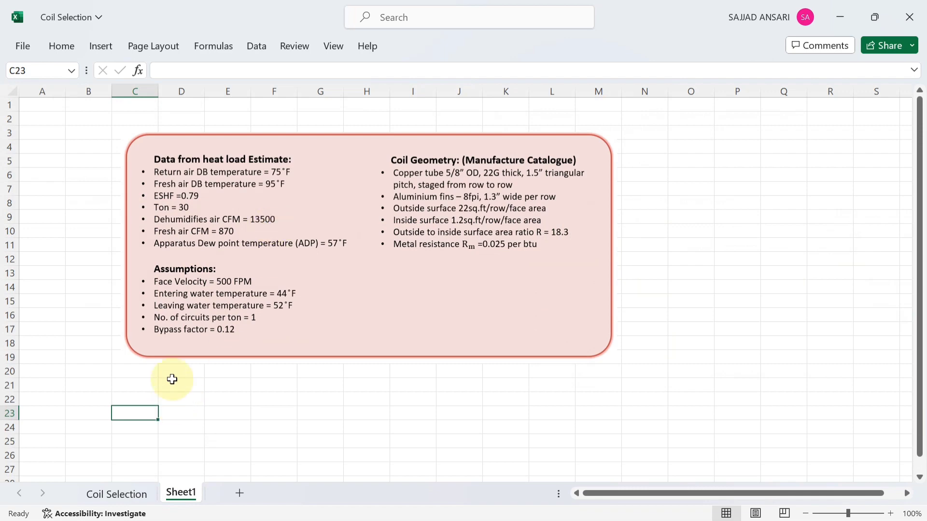
click(127, 494)
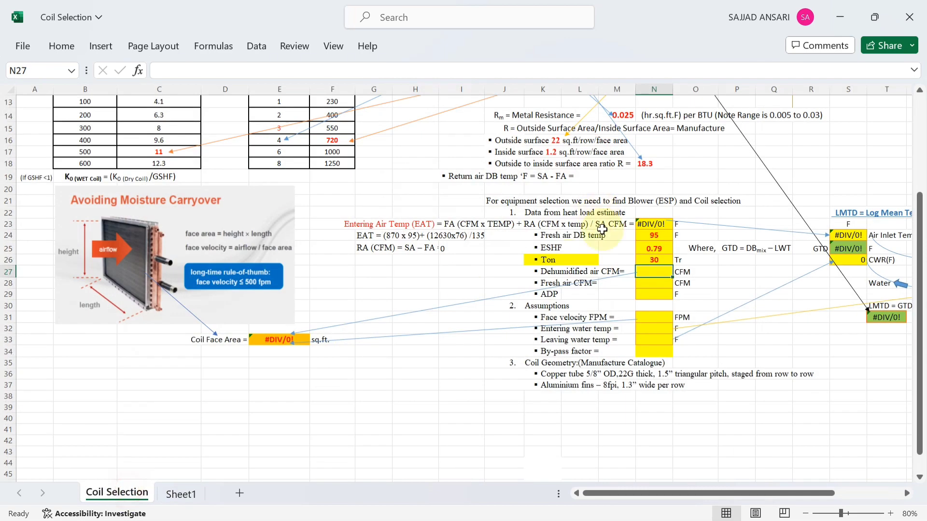
text(135)
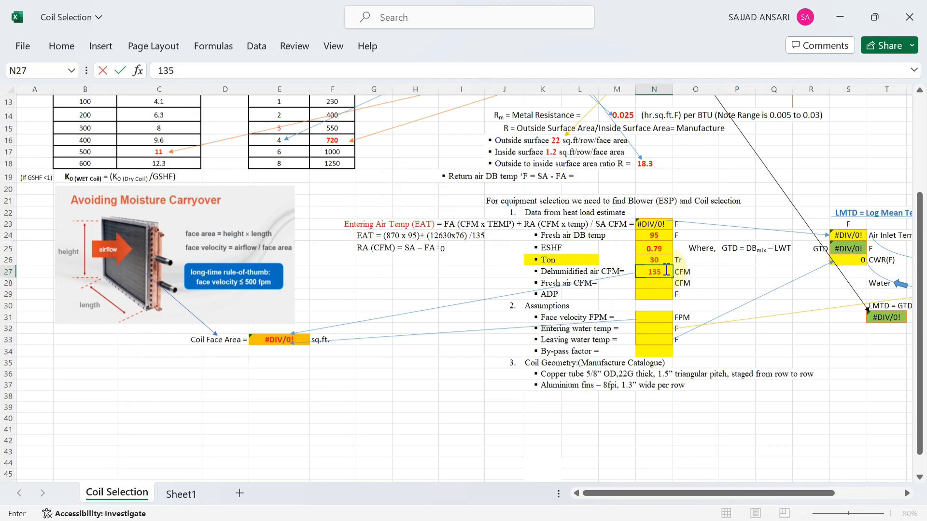
text(00)
key(Return)
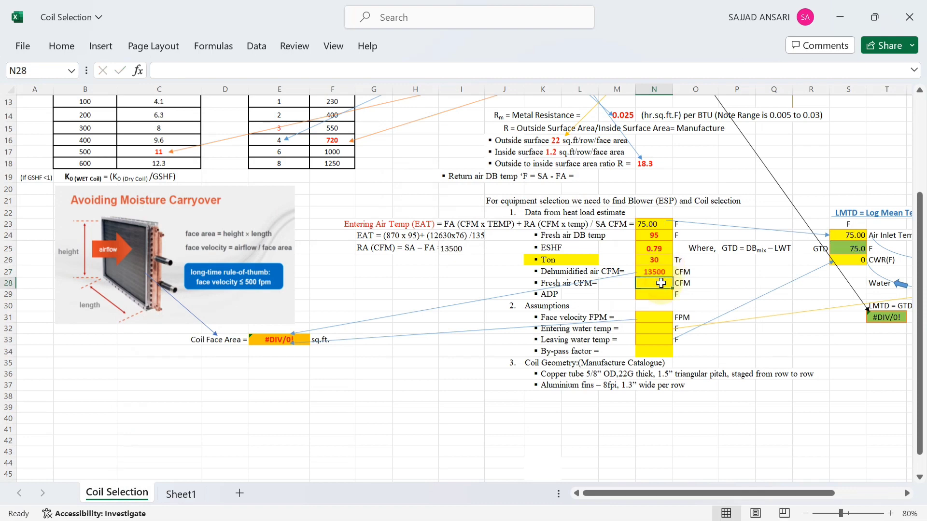
Enter 870 as the fresh air CFM and 57 as the ADP in the heat load data
text(870)
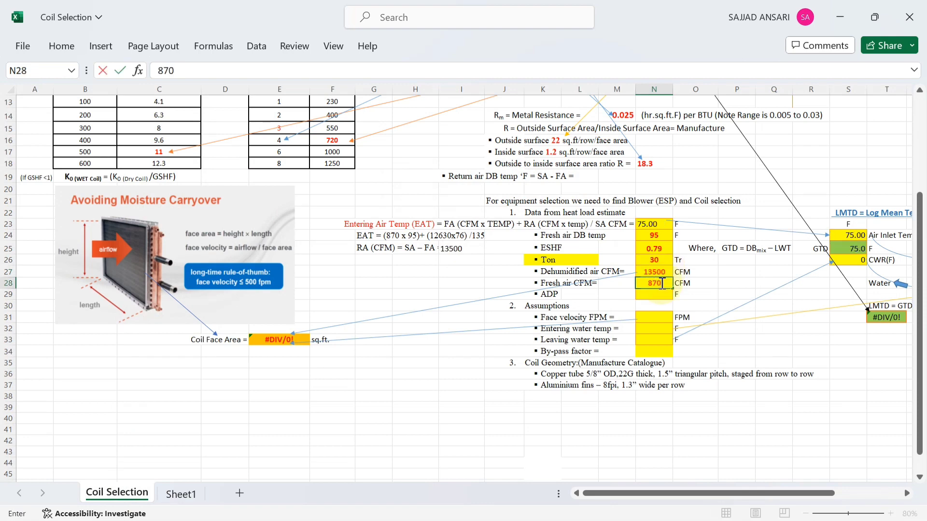
click(648, 291)
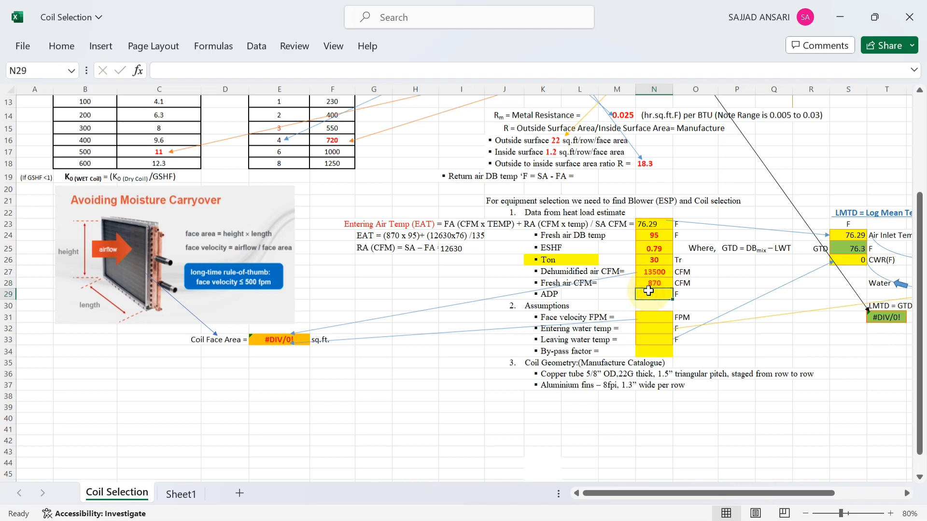
text(57)
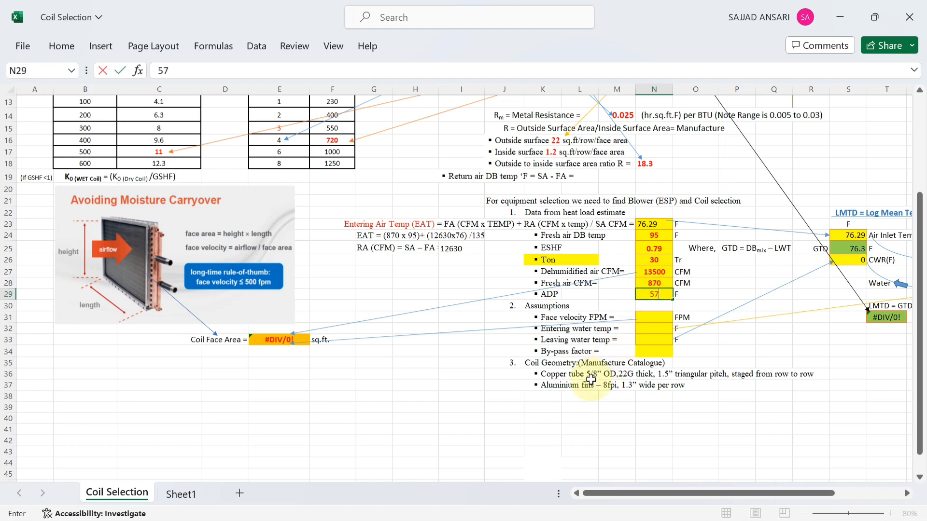
click(584, 408)
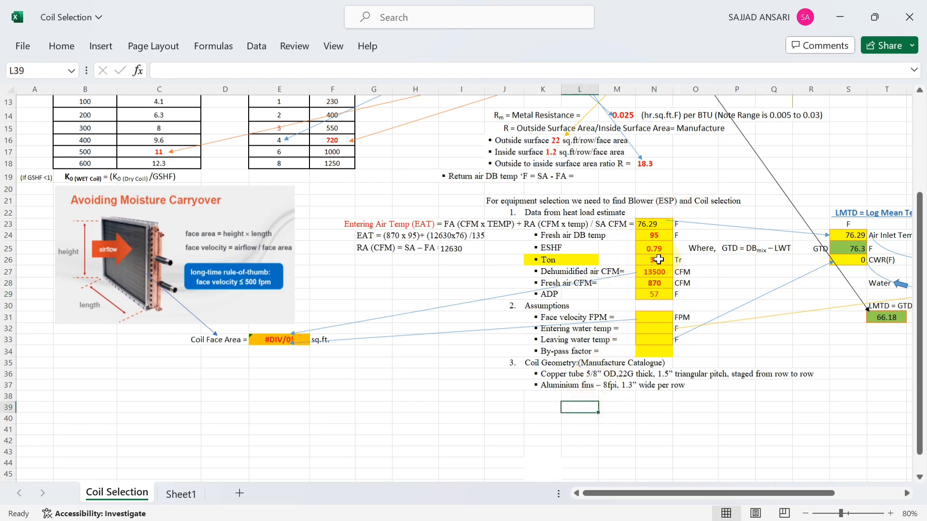
scroll(659, 260, up, 3)
scroll(658, 261, down, 3)
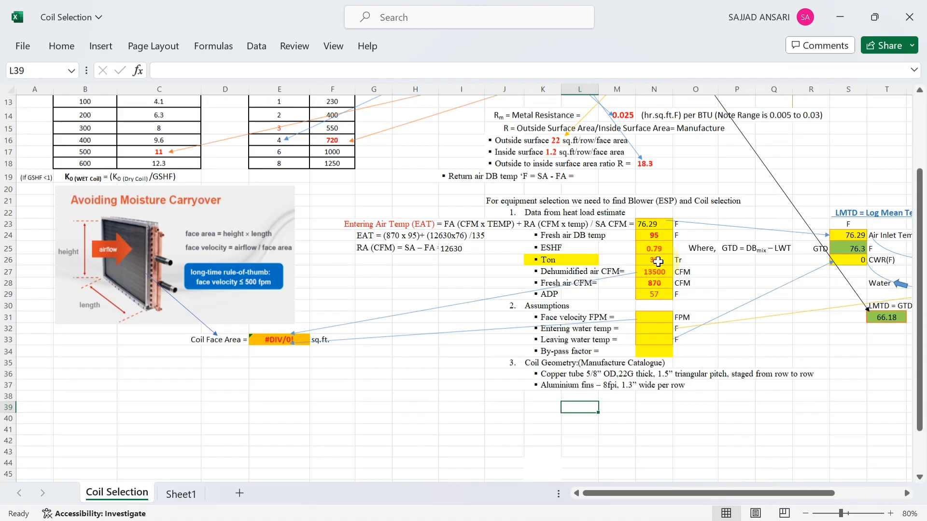
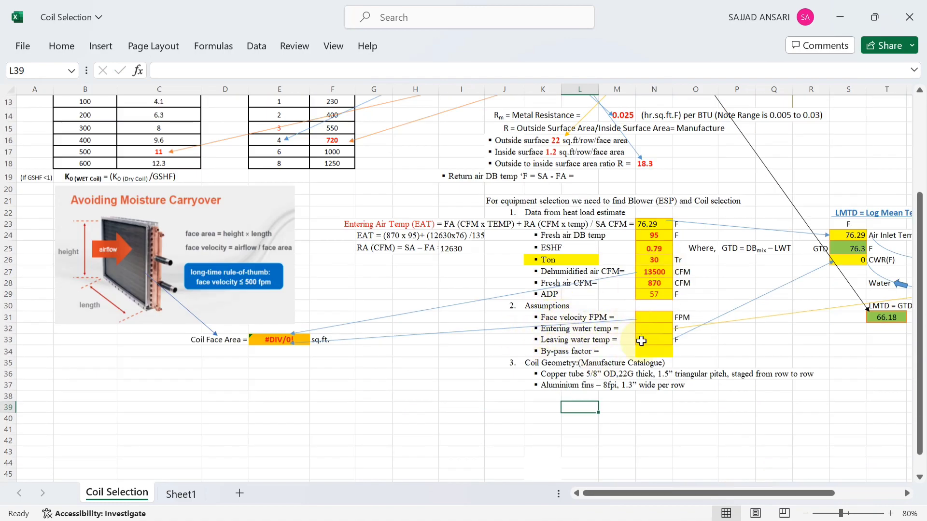
Under Assumptions, set the face velocity to 500 FPM and the entering water temperature to 44 F
click(656, 320)
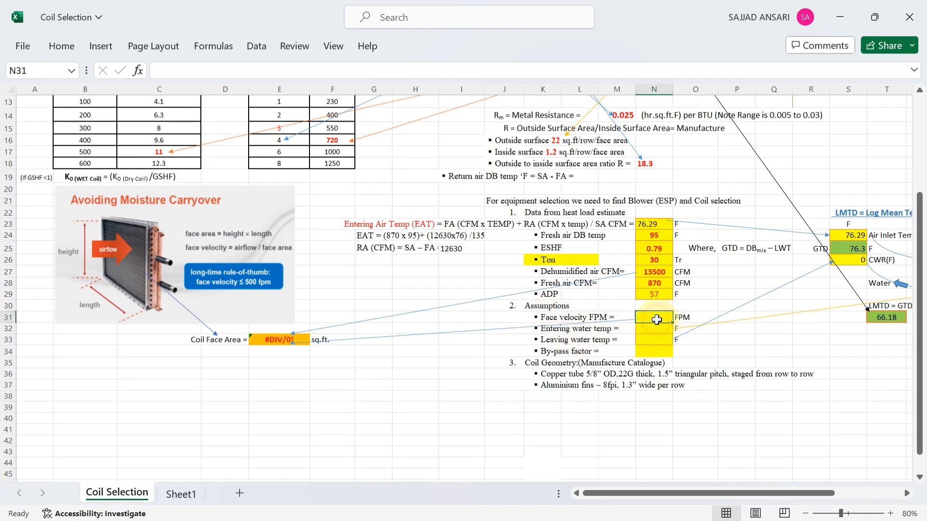
text(500)
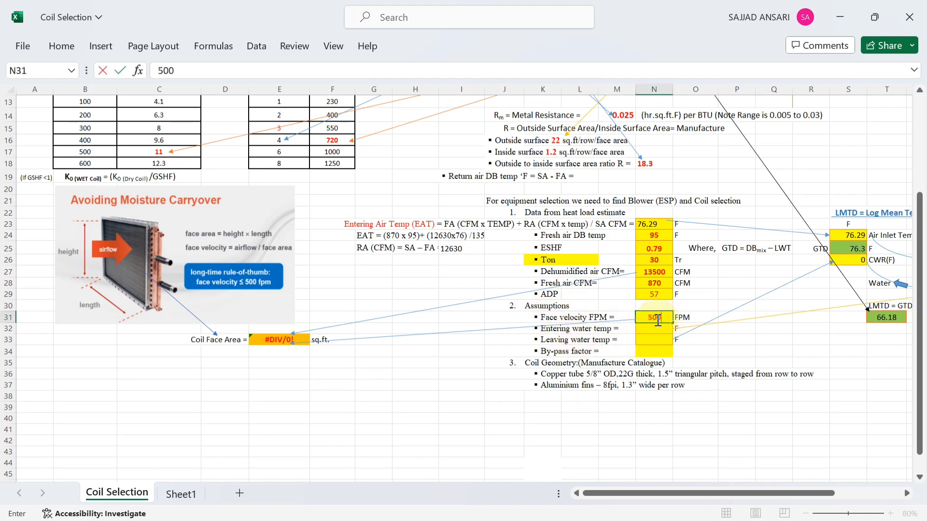
click(181, 494)
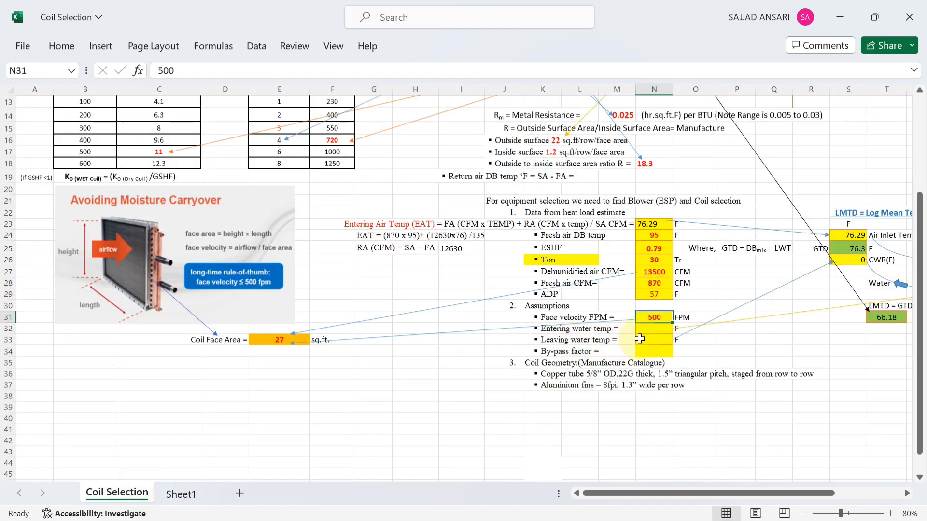
click(649, 330)
text(44)
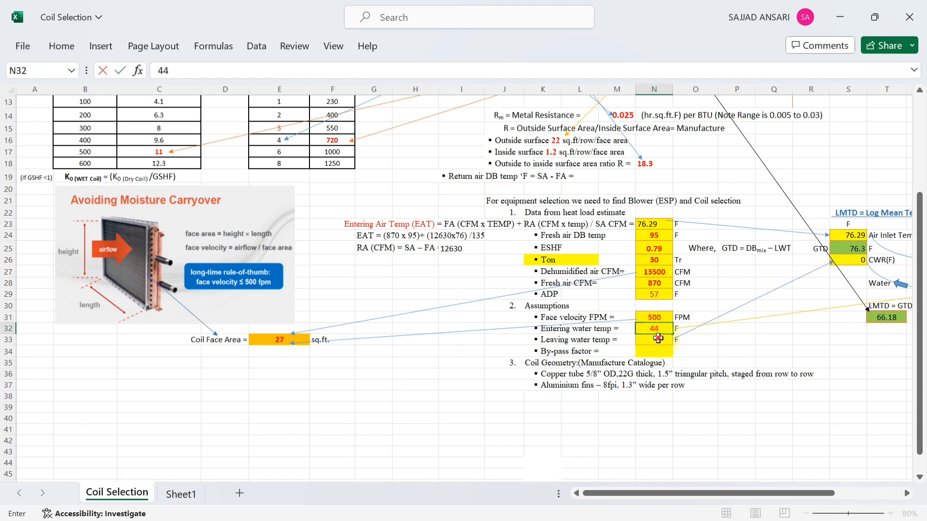
key(Return)
Set the leaving water temperature to 52 F and the by-pass factor to 0.12 in the assumptions
text(52)
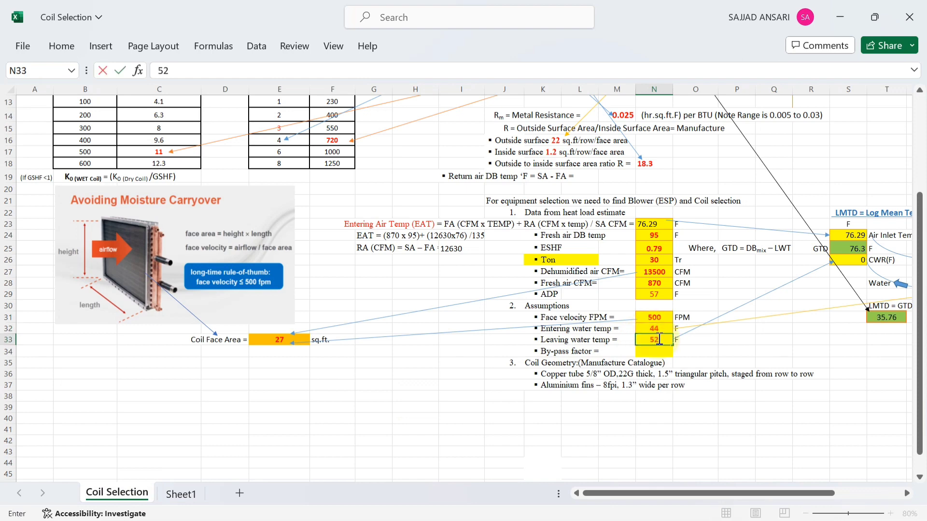
key(Return)
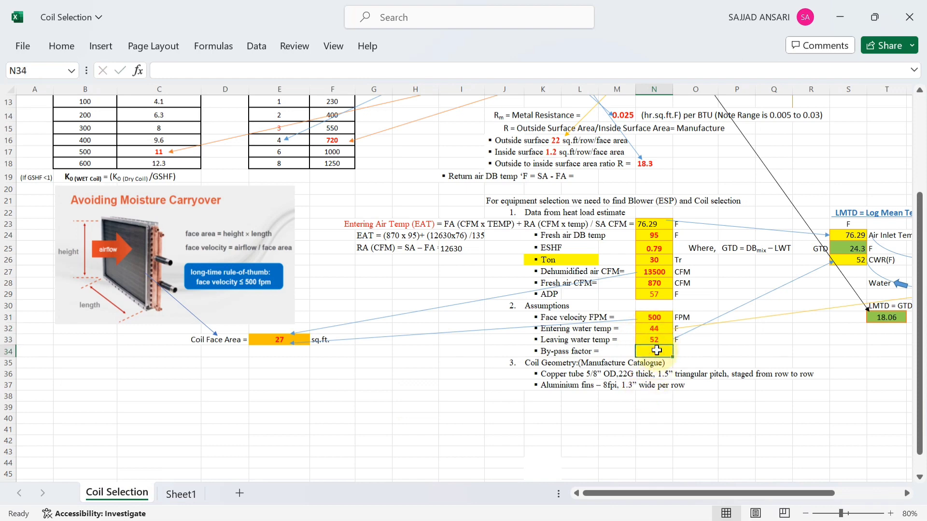
text(0.12)
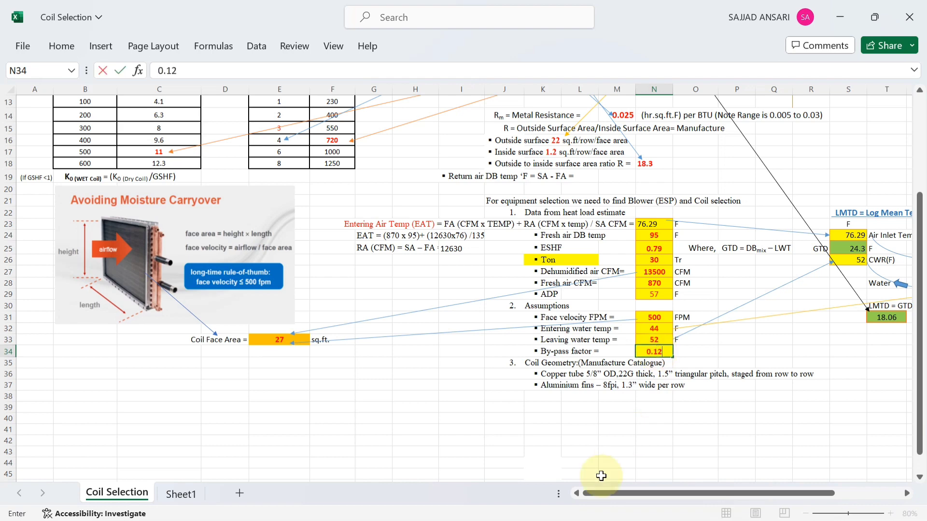
click(612, 474)
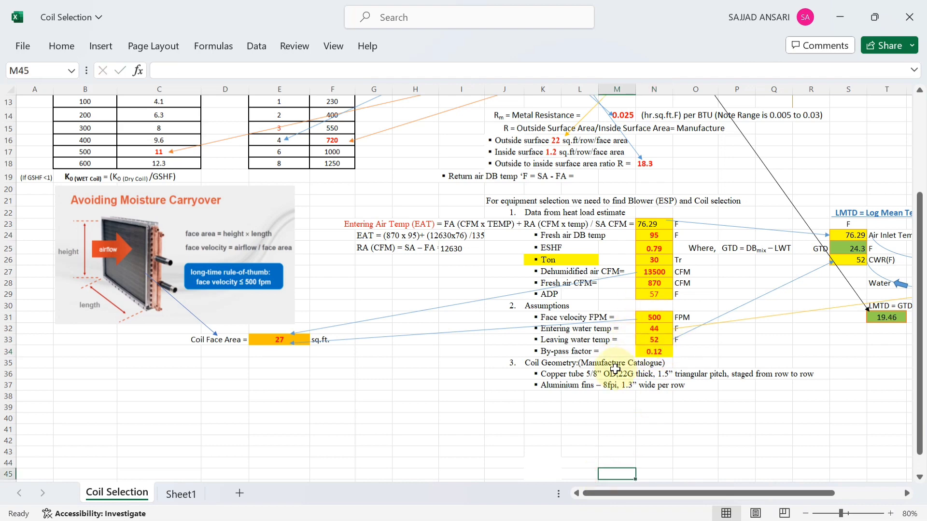
Compare the coil surface areas, area ratio and metal resistance on the Coil Selection sheet with the coil geometry data on Sheet1
scroll(618, 369, up, 2)
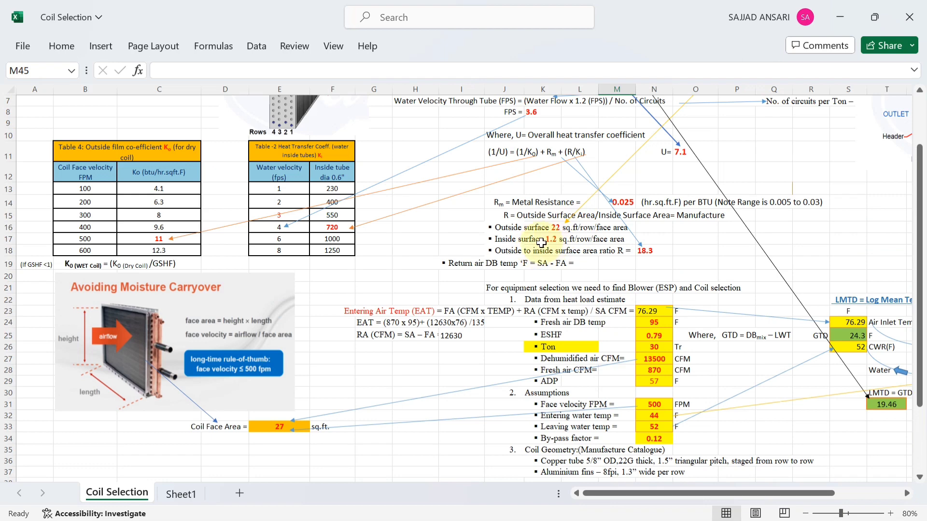
scroll(542, 243, up, 1)
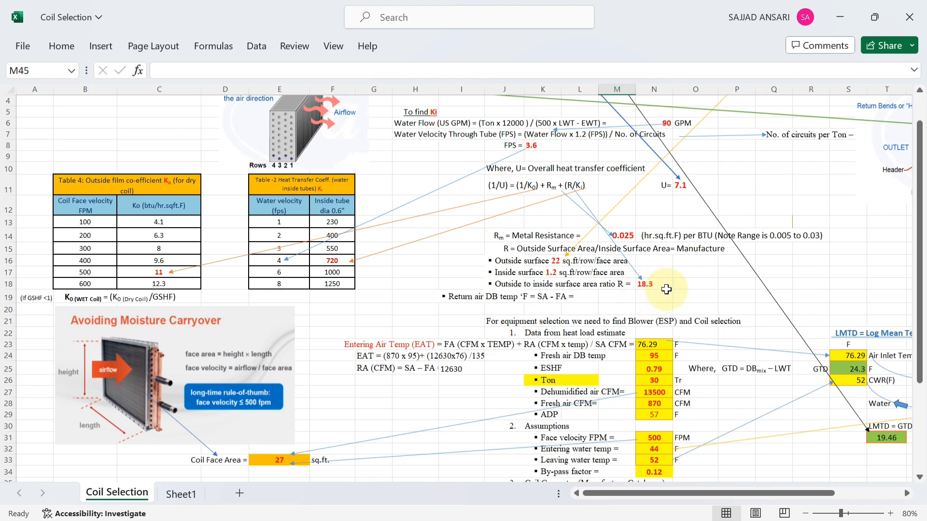
click(181, 494)
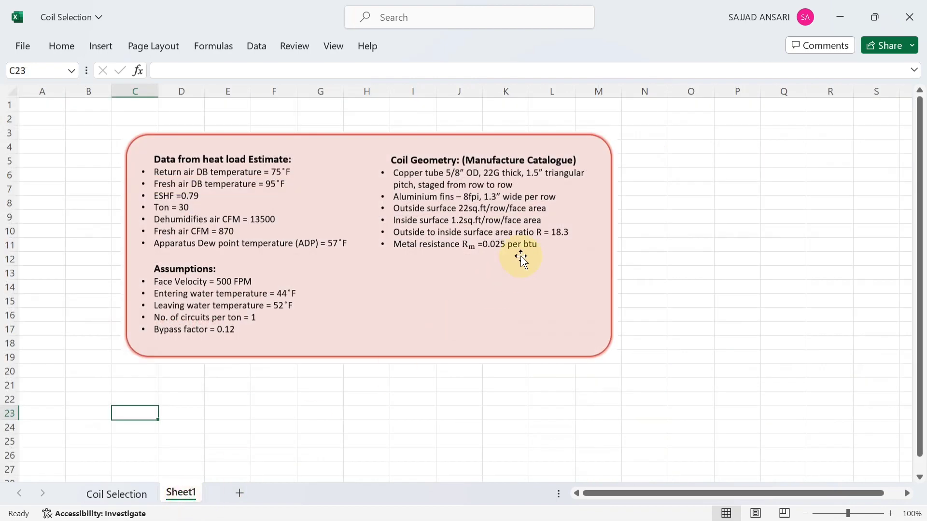
click(118, 492)
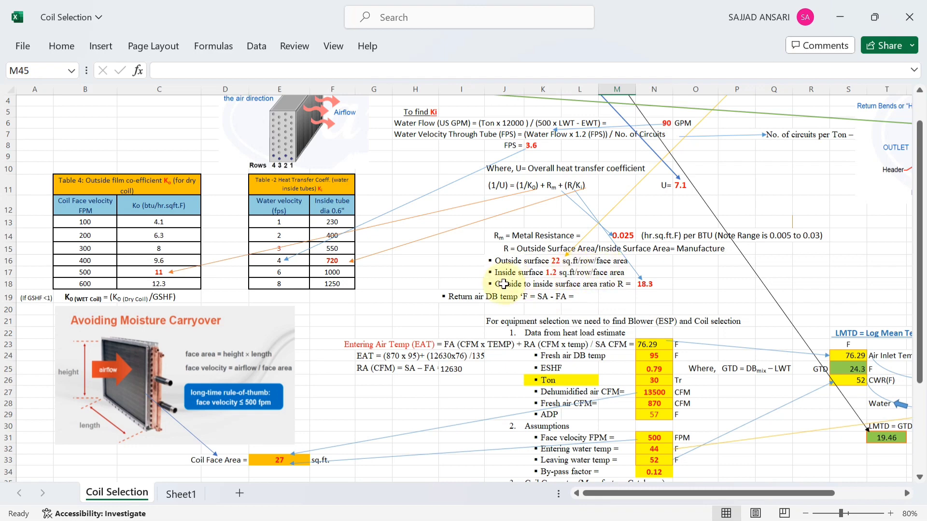
Examine the outside to inside surface area ratio and trace the No of Rows formula back to its tonnage input
click(648, 290)
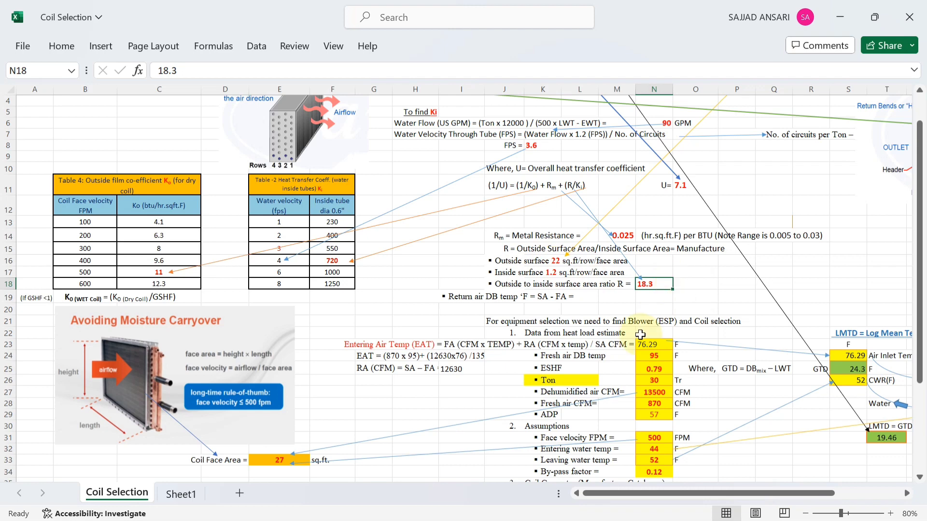
scroll(372, 403, up, 1)
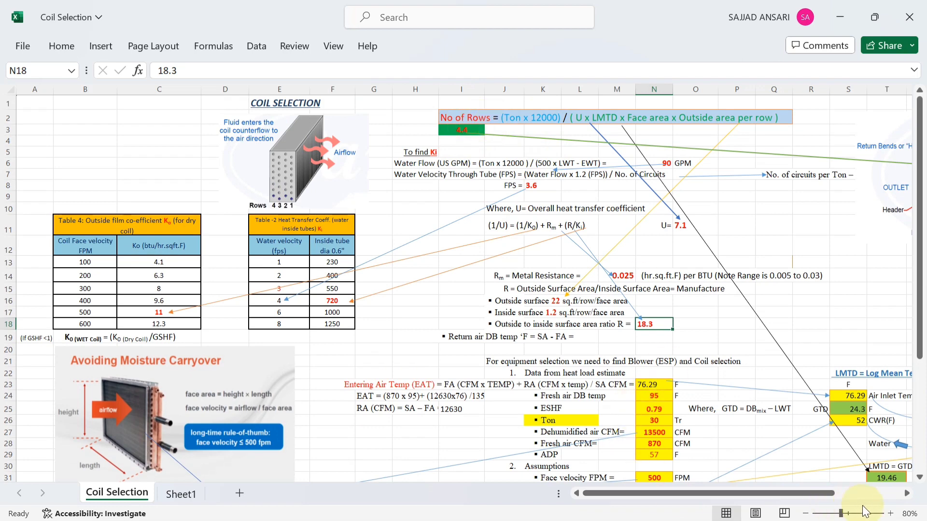
click(890, 513)
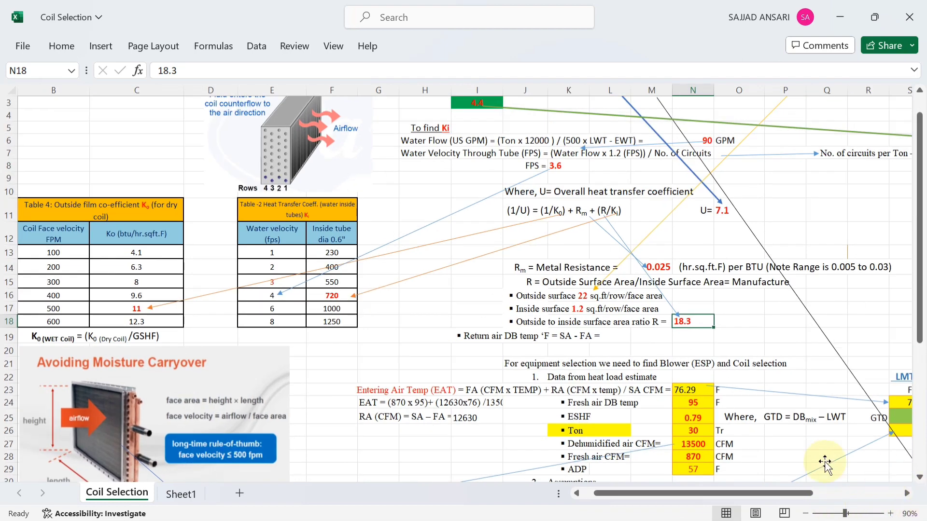
scroll(656, 473, up, 1)
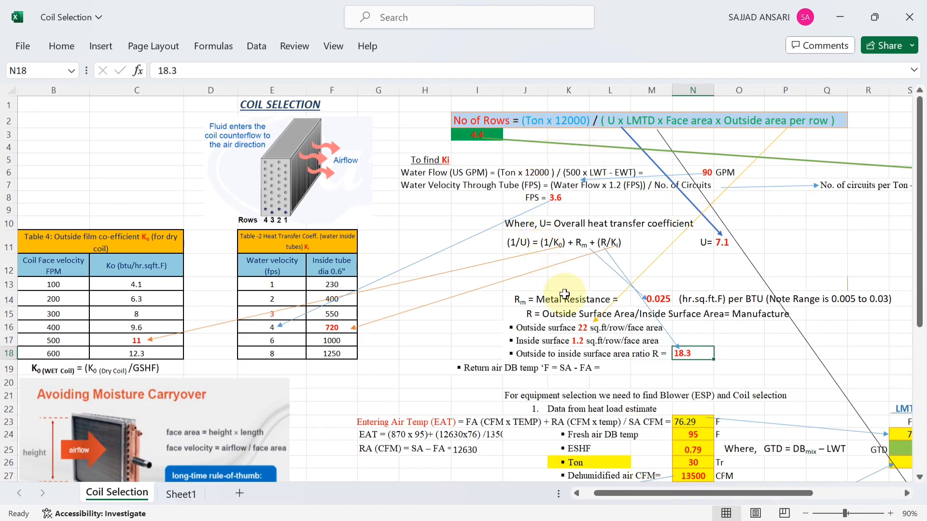
scroll(674, 408, down, 3)
scroll(652, 386, up, 3)
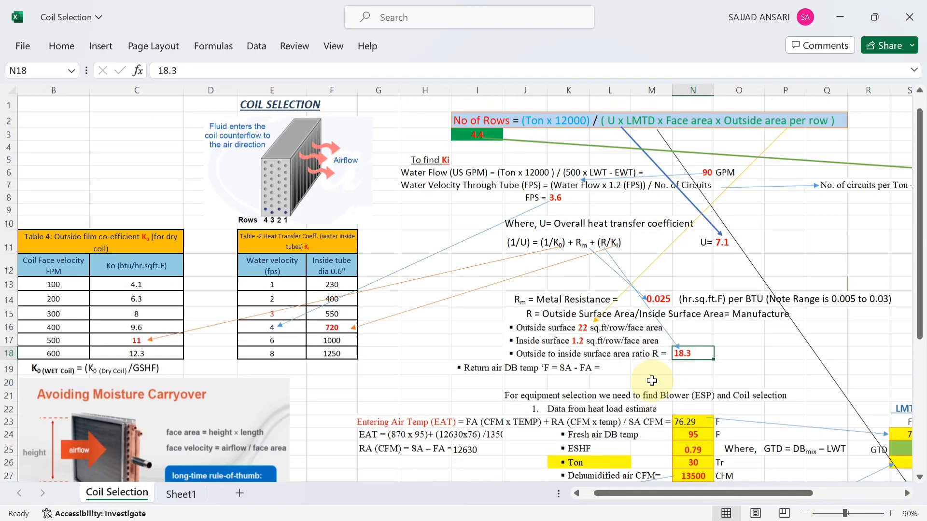
click(477, 137)
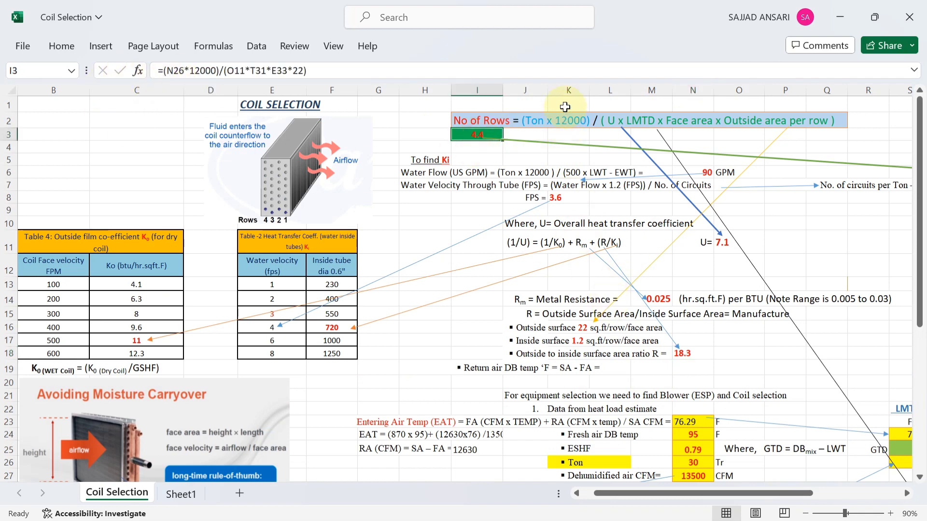
click(685, 89)
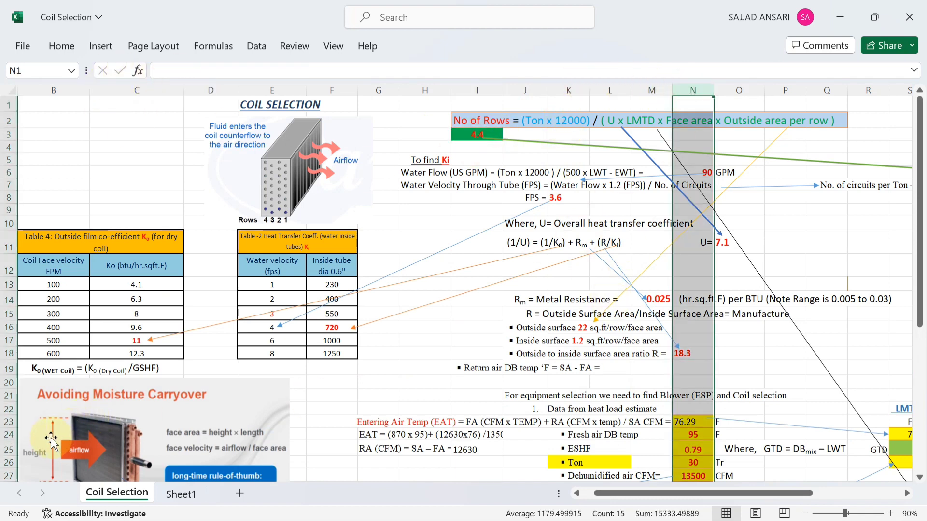
click(7, 461)
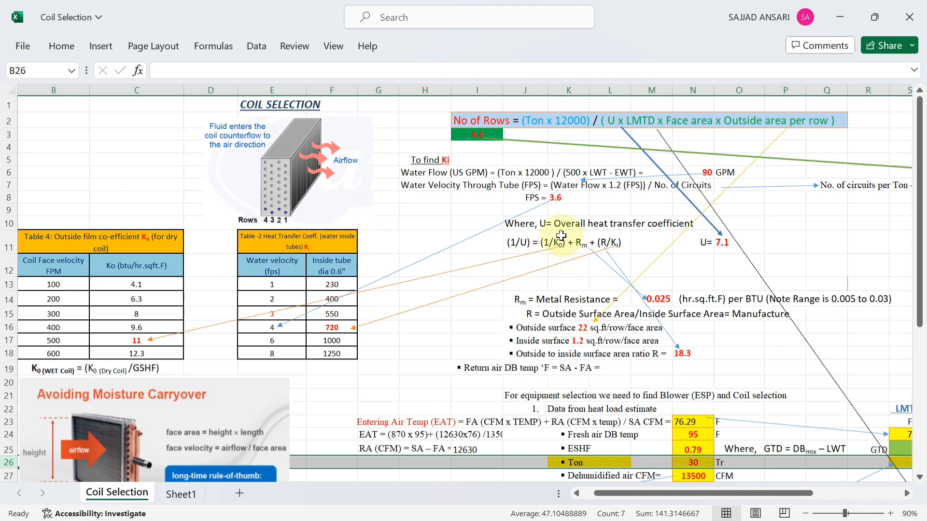
Review the inputs and formulas for water flow, water velocity through the tube and the overall heat transfer coefficient U
drag(632, 493, 614, 495)
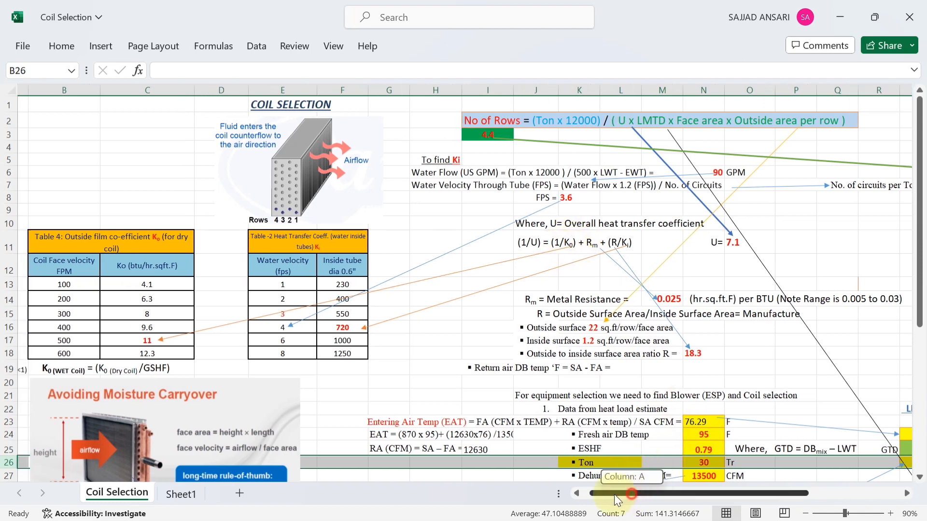
click(504, 371)
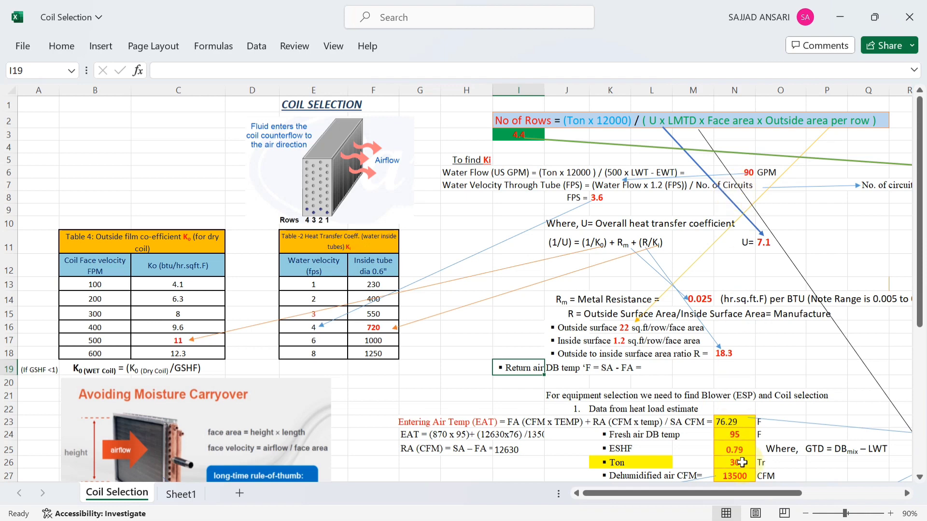
mouse_move(732, 492)
mouse_down()
mouse_move(751, 493)
mouse_move(714, 491)
mouse_up()
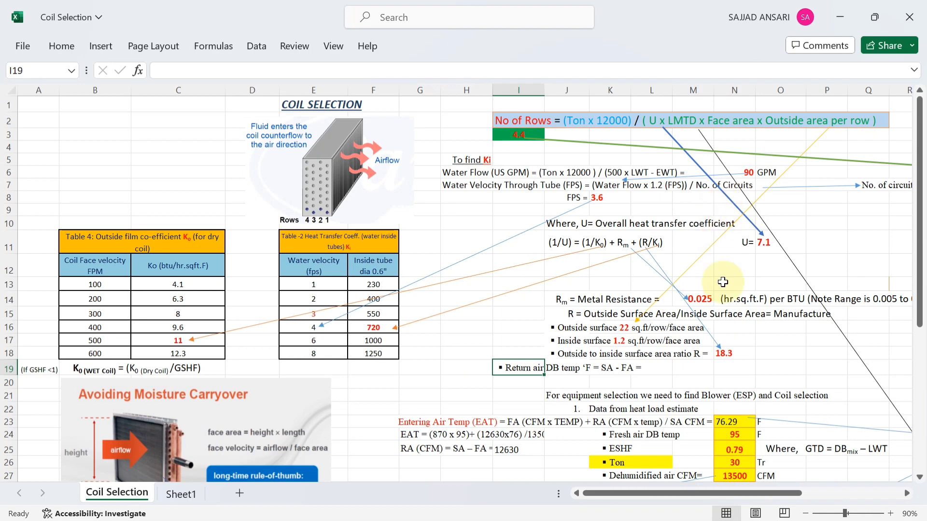
scroll(718, 369, down, 1)
scroll(707, 370, up, 1)
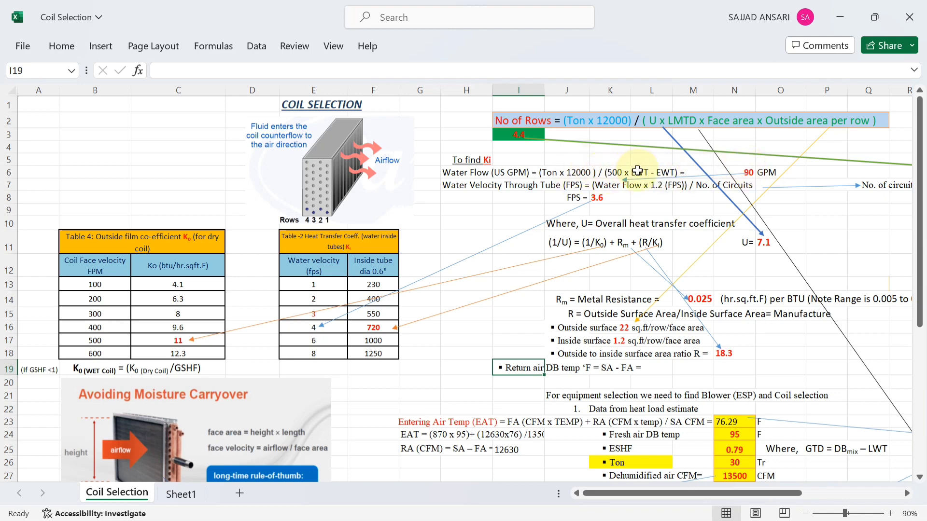
scroll(646, 377, down, 2)
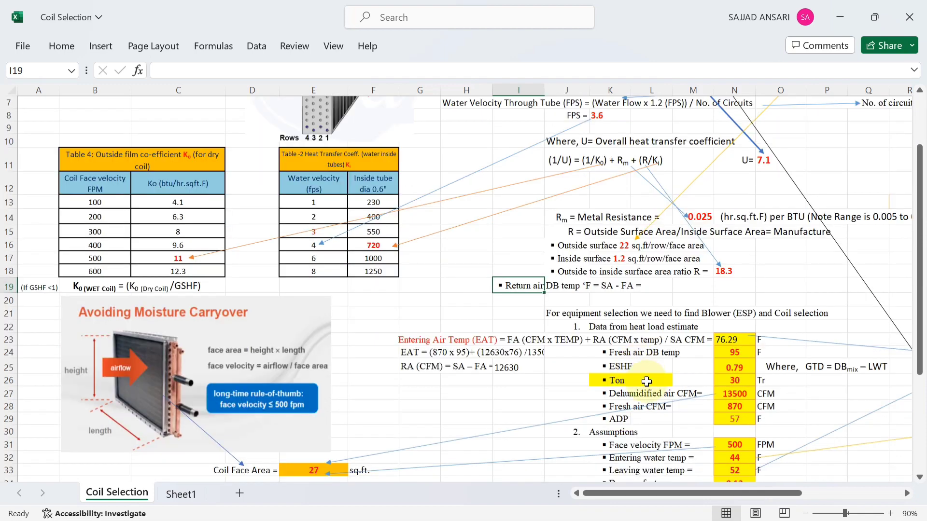
scroll(646, 381, down, 1)
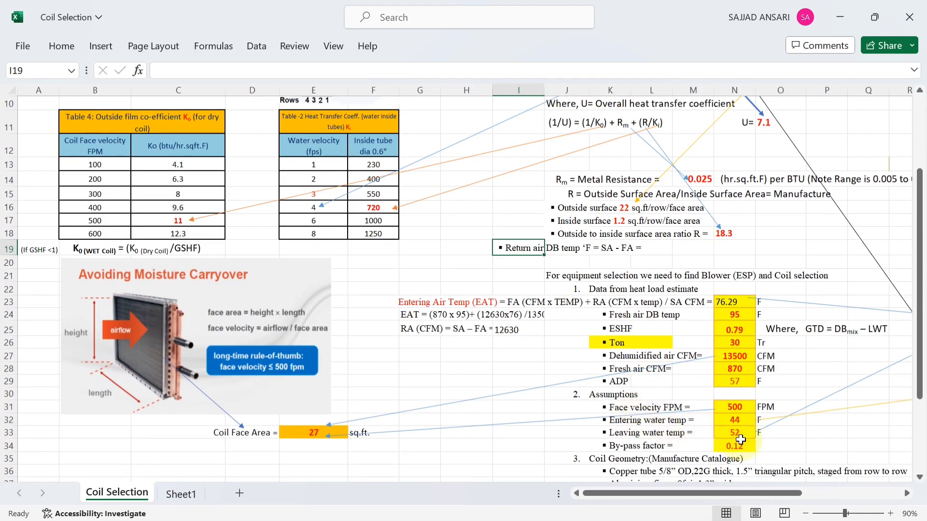
scroll(742, 423, up, 2)
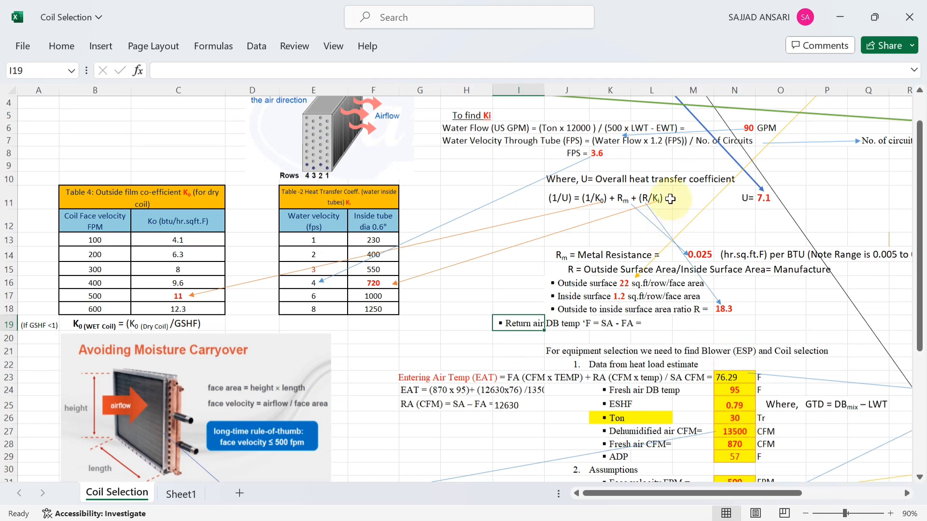
click(737, 126)
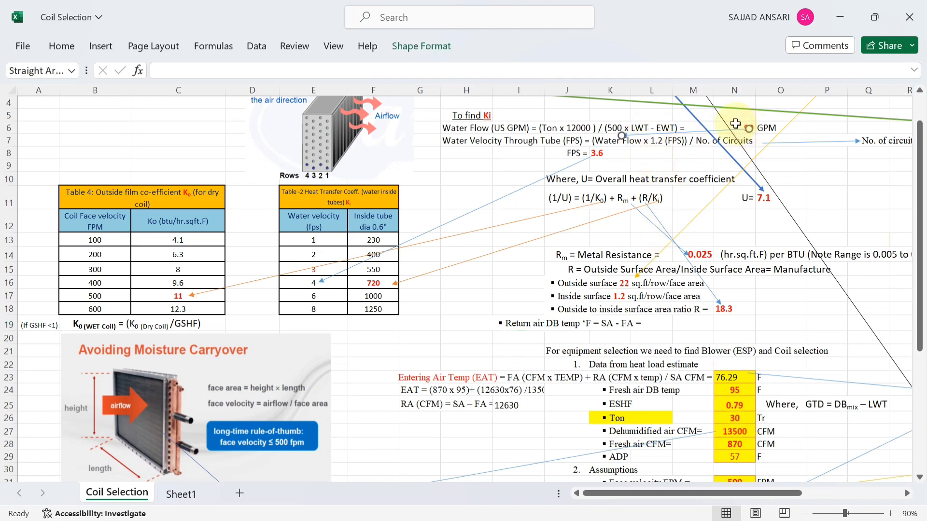
click(737, 128)
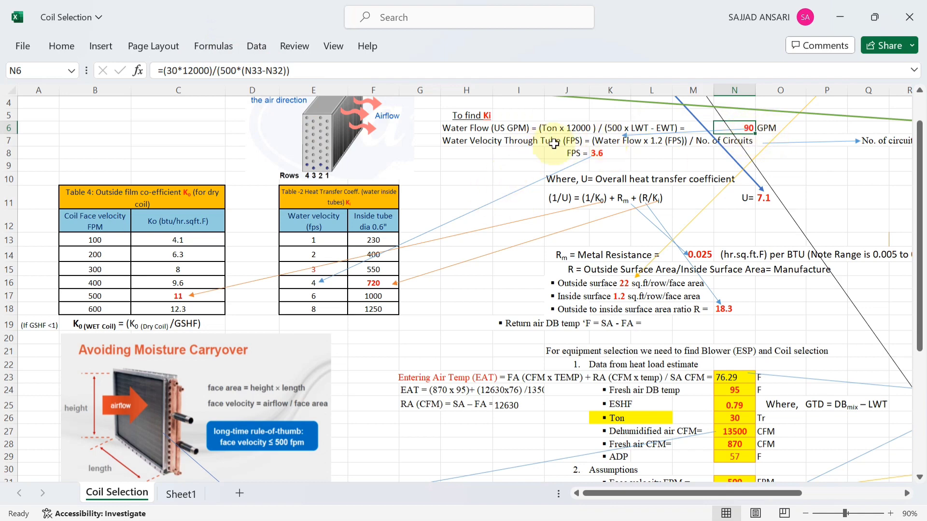
click(602, 153)
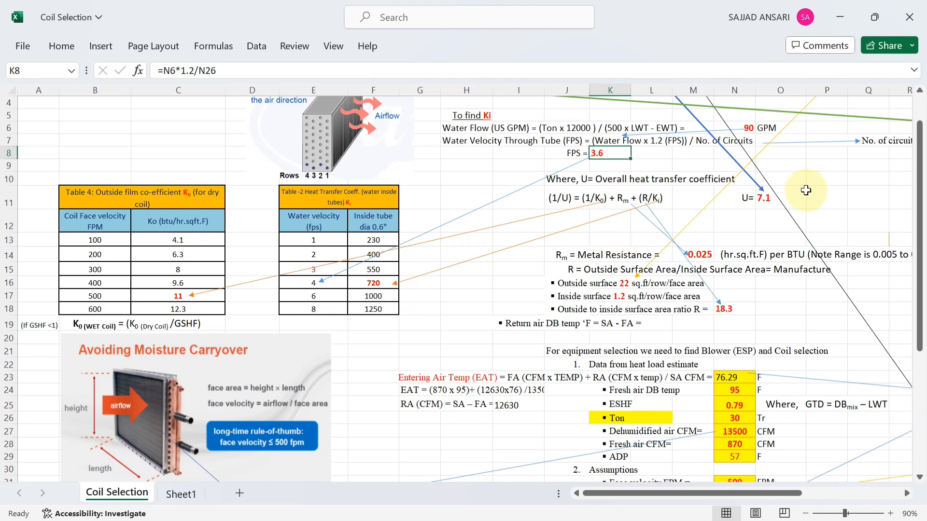
click(773, 197)
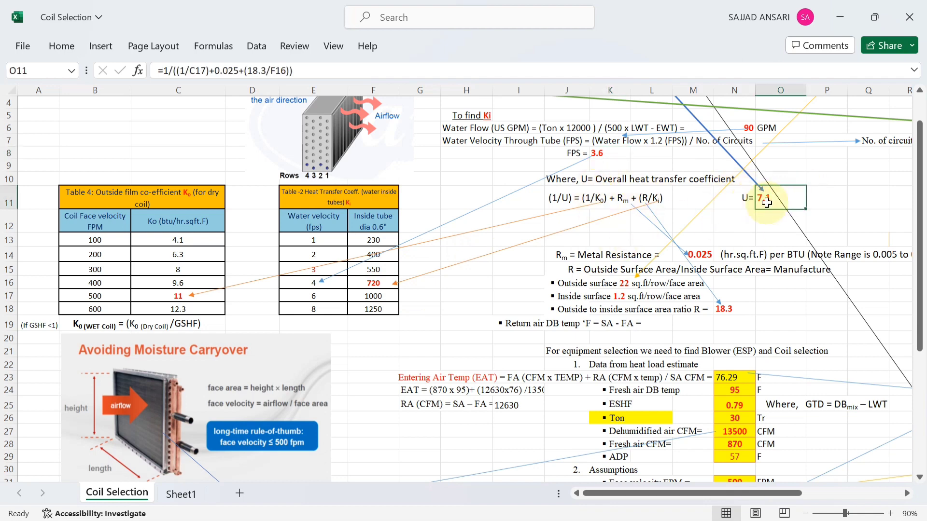
Examine the LMTD section of the worksheet, including the LMTD formula and the GTD and LTD definitions
scroll(765, 212, up, 1)
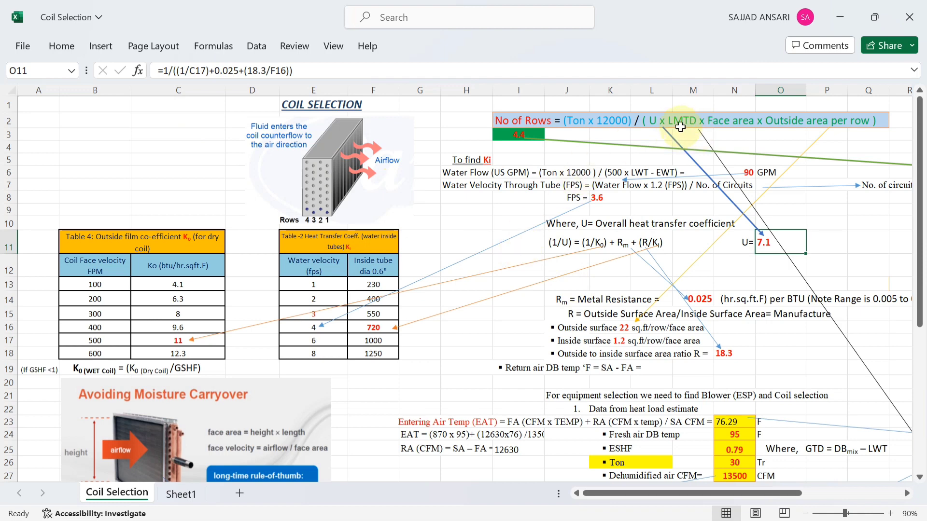
scroll(627, 298, down, 5)
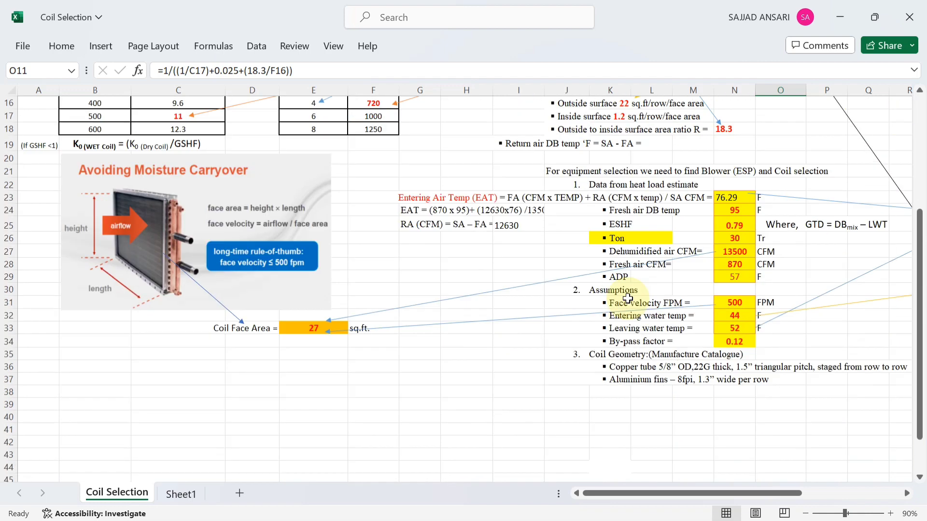
drag(593, 492, 658, 473)
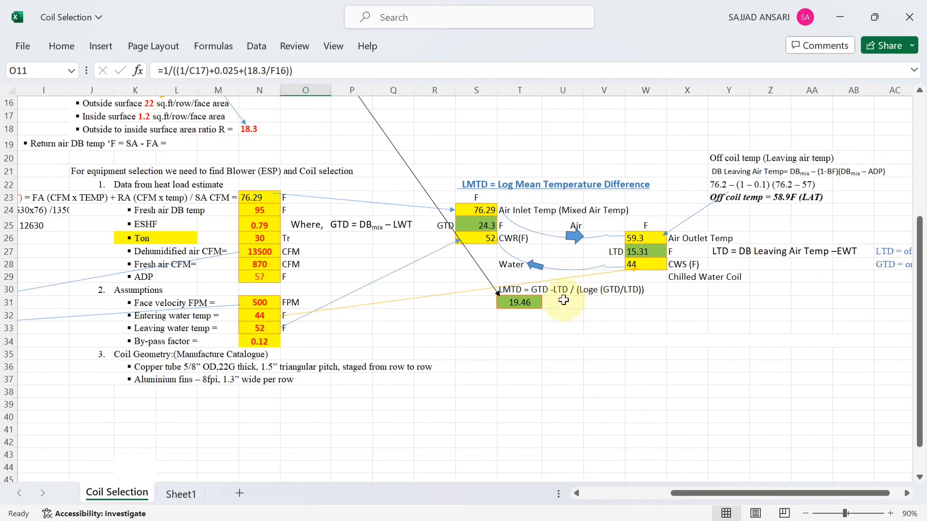
click(518, 291)
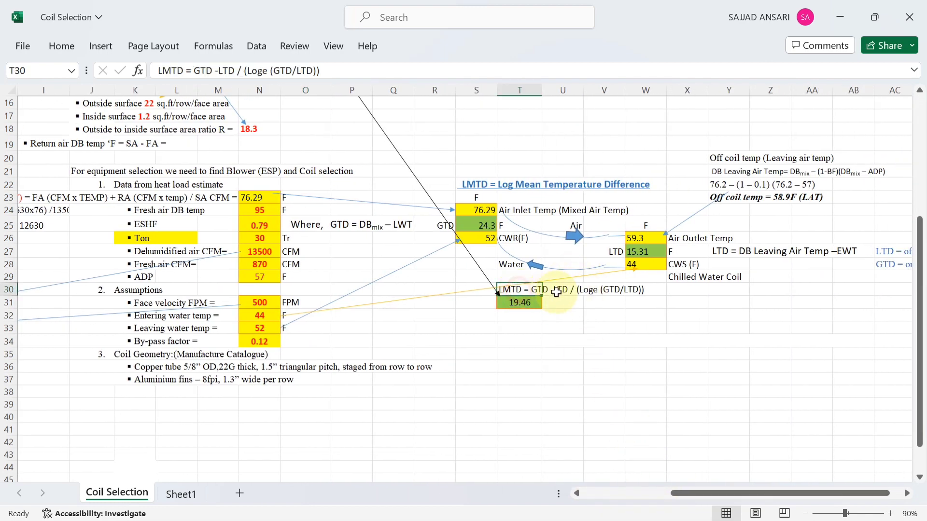
click(560, 327)
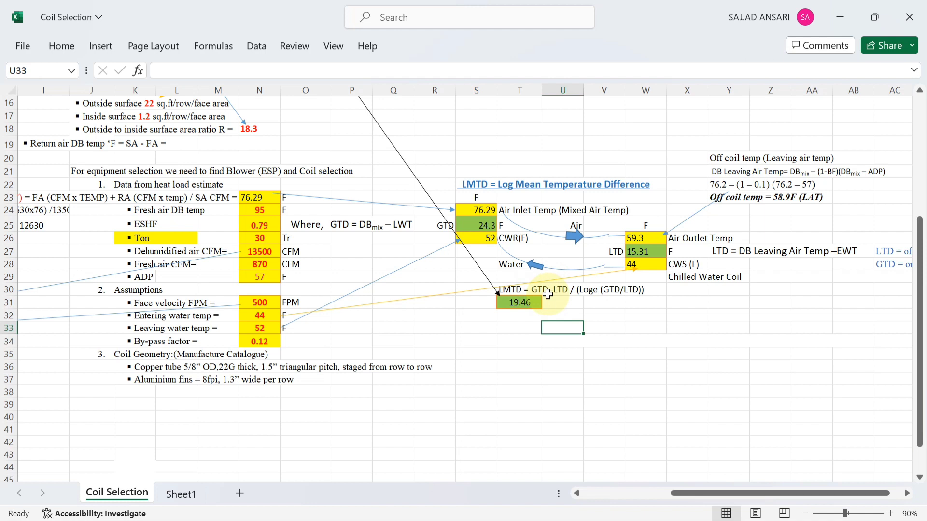
drag(338, 225, 352, 247)
click(352, 249)
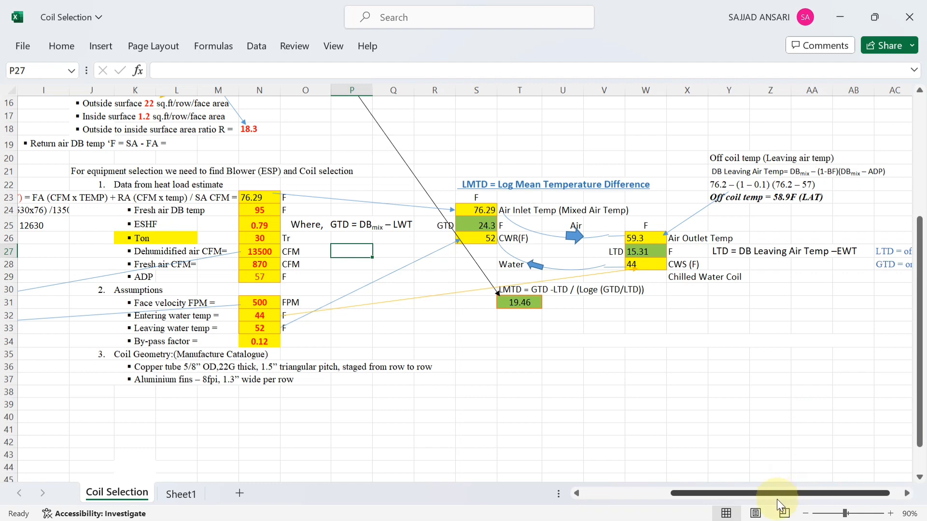
click(905, 494)
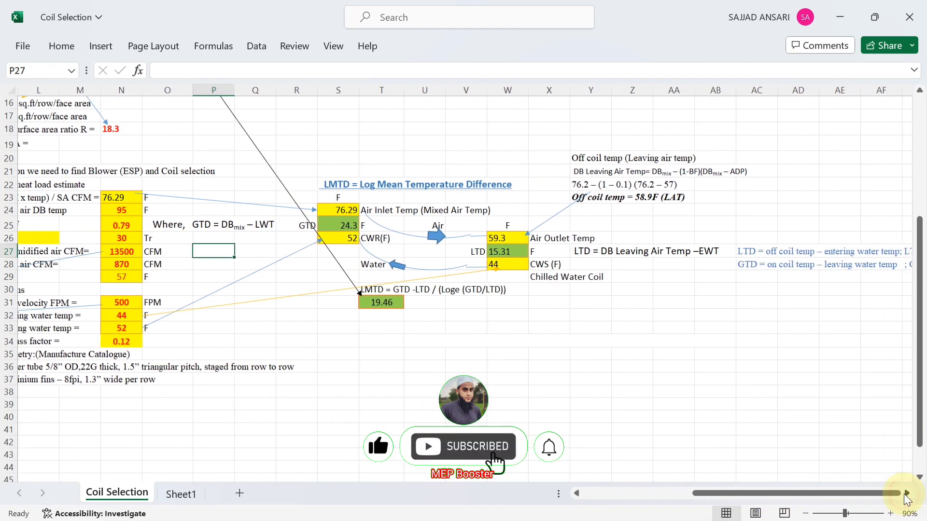
click(576, 493)
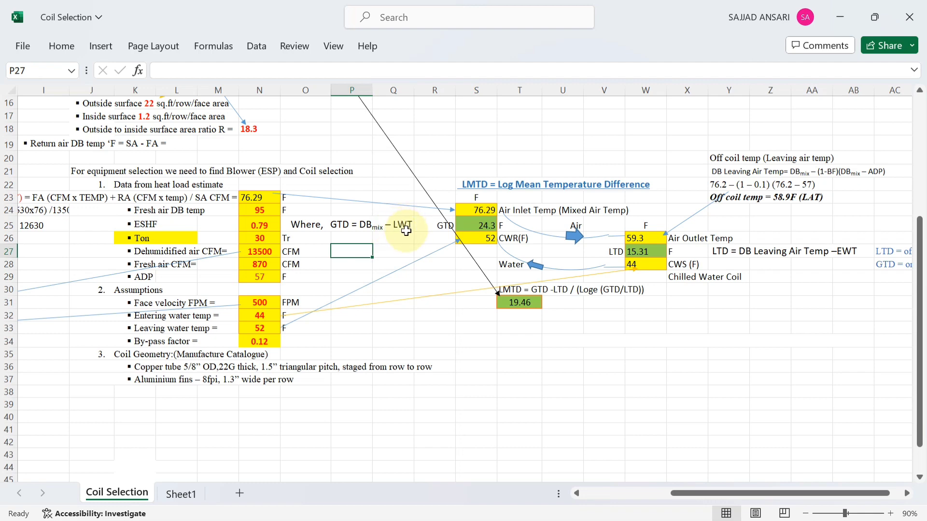
scroll(400, 231, up, 3)
scroll(406, 258, down, 1)
scroll(406, 257, down, 2)
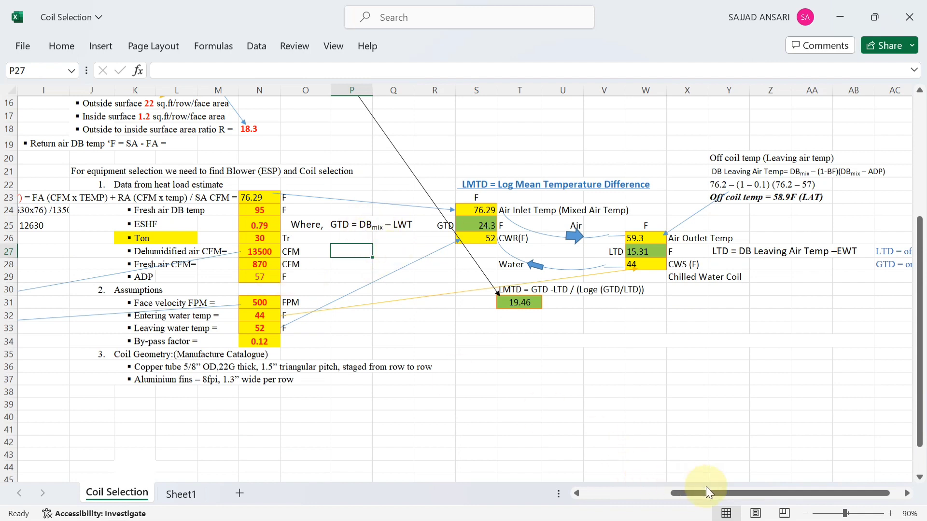
Inspect the formulas for the entering air temperature, the chilled water return temperature and the GTD
drag(706, 493, 679, 491)
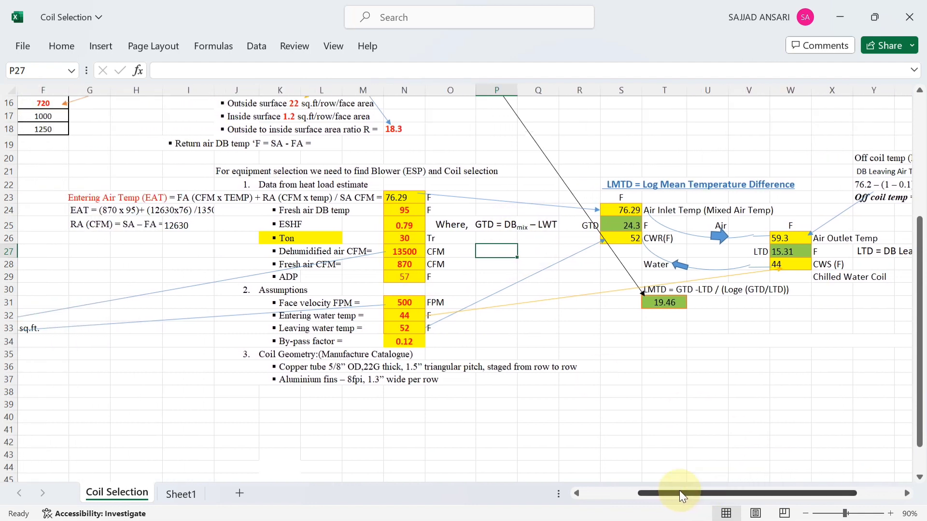
click(175, 201)
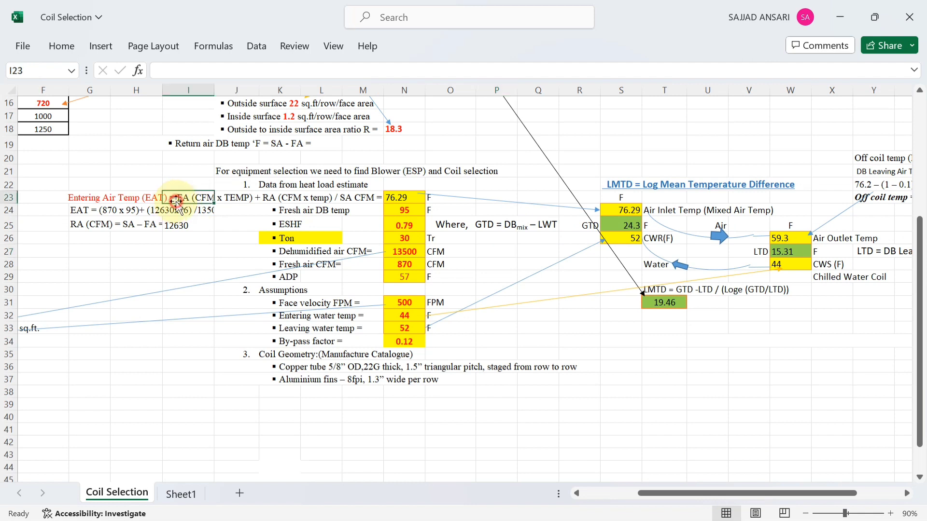
click(123, 196)
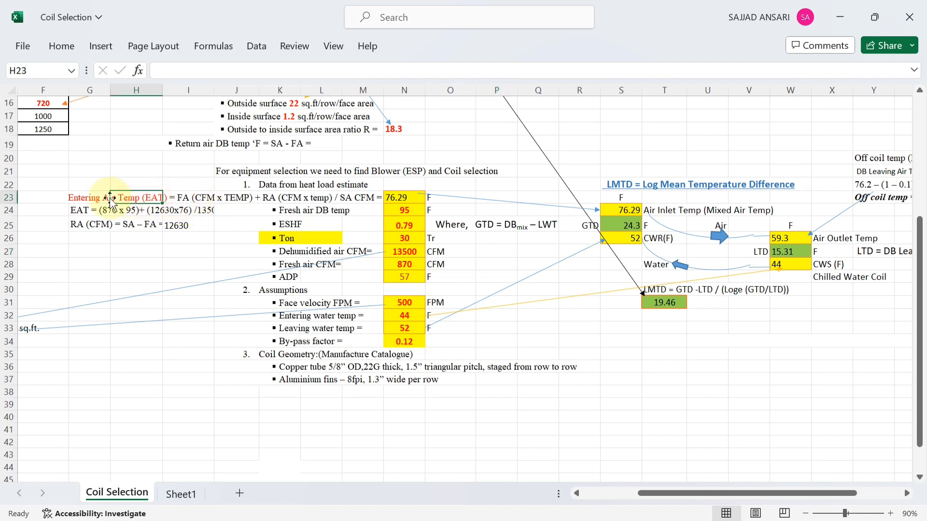
drag(93, 198, 366, 199)
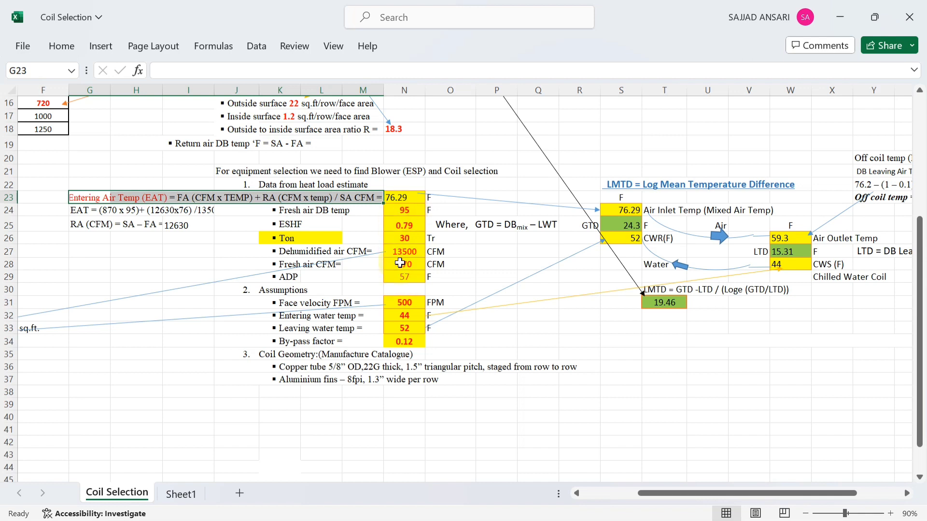
click(405, 200)
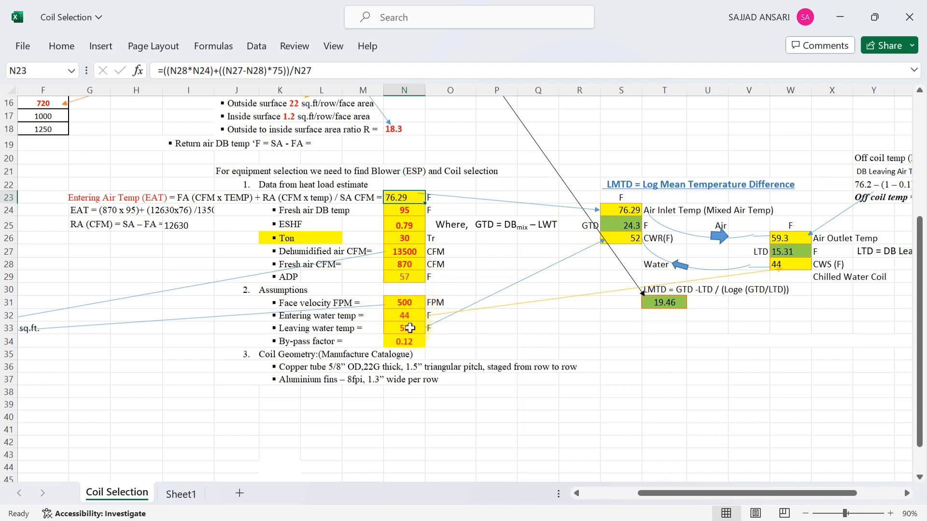
click(627, 239)
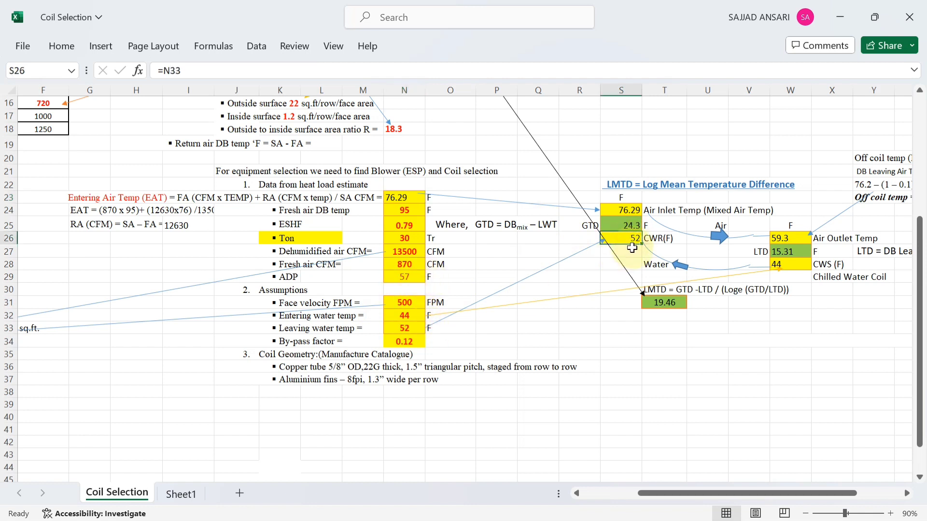
click(620, 226)
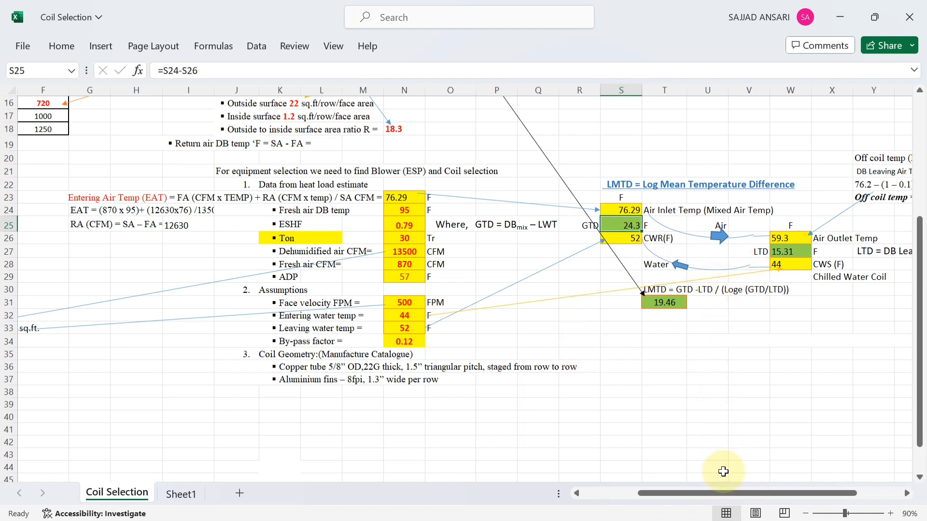
Inspect the formulas for the air outlet temperature, the chilled water supply temperature, the LTD and the LMTD
drag(717, 493, 752, 494)
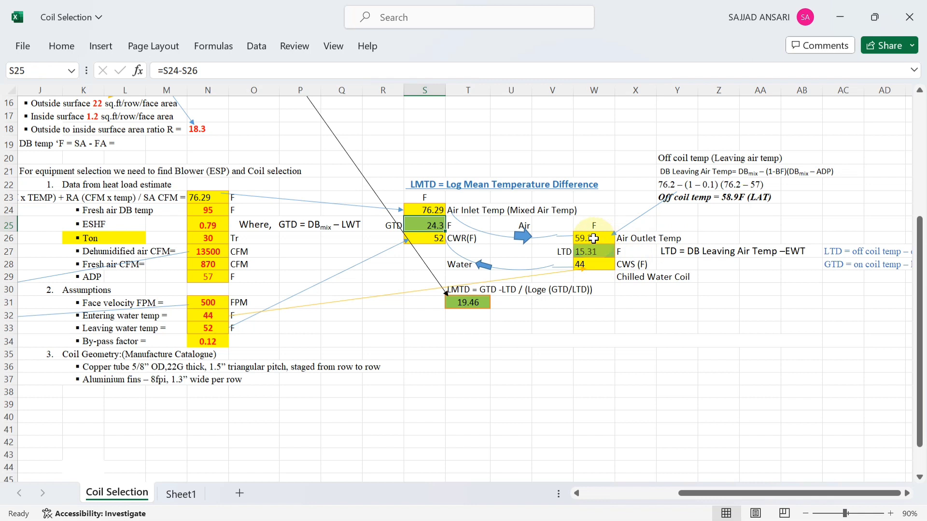
click(732, 198)
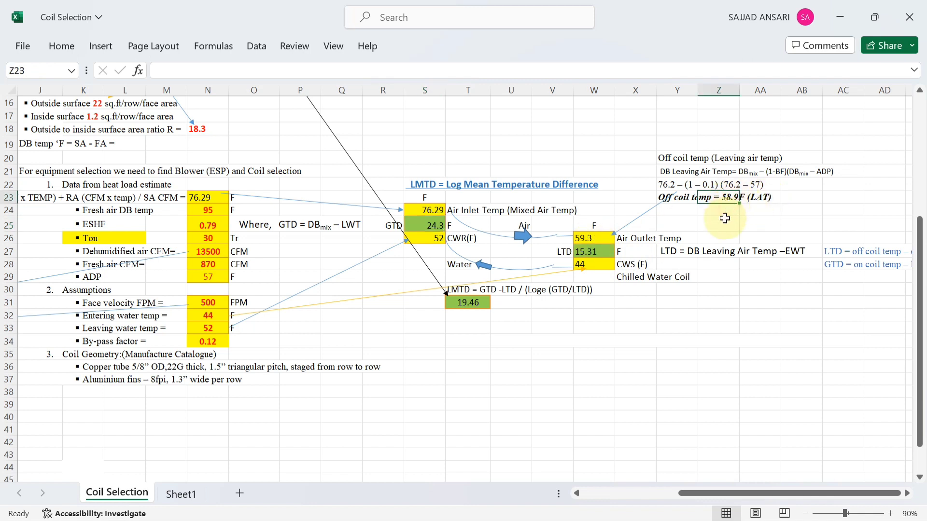
click(603, 239)
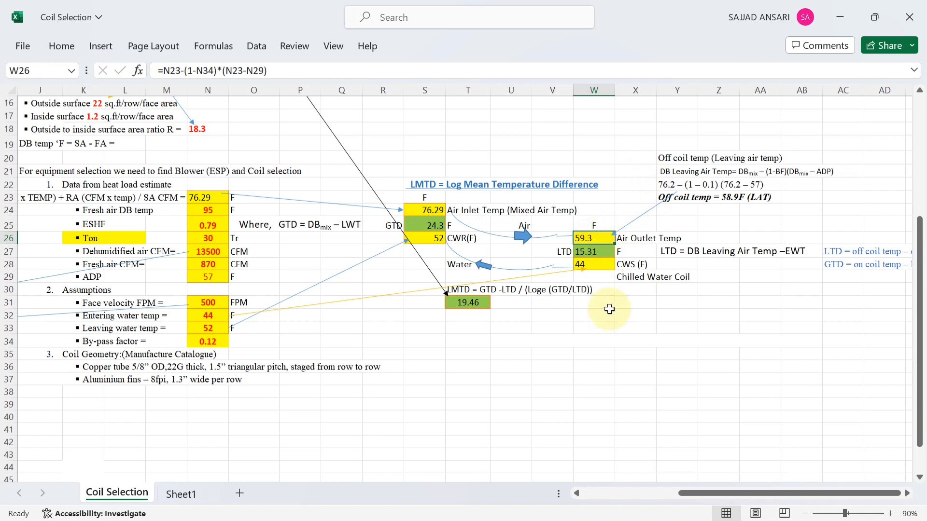
click(594, 263)
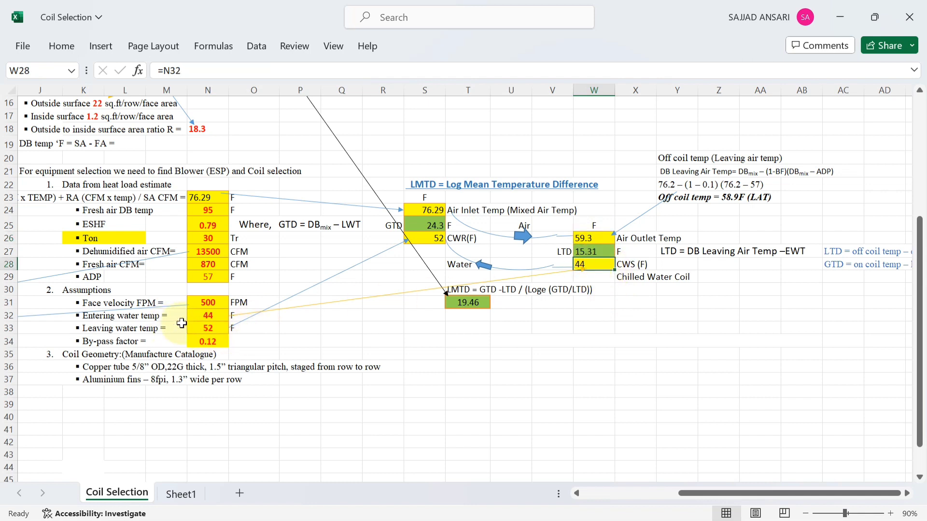
click(597, 251)
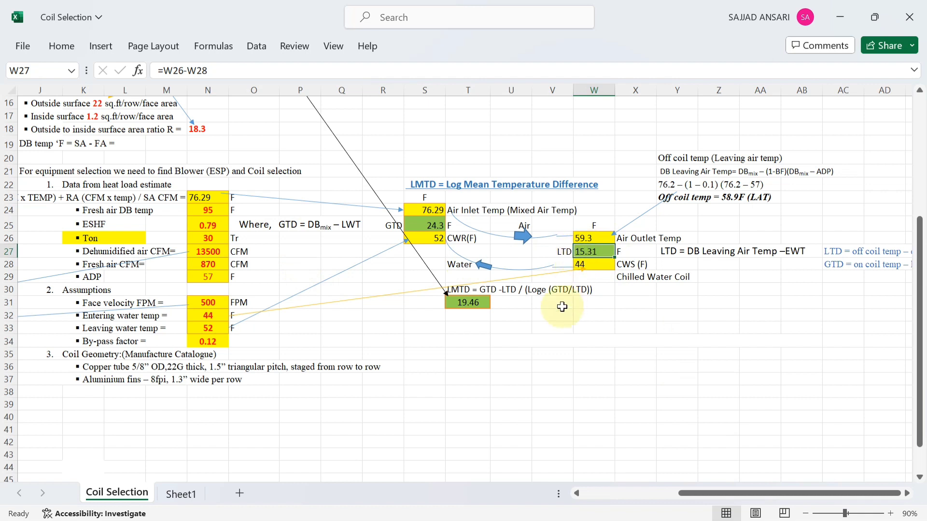
click(485, 302)
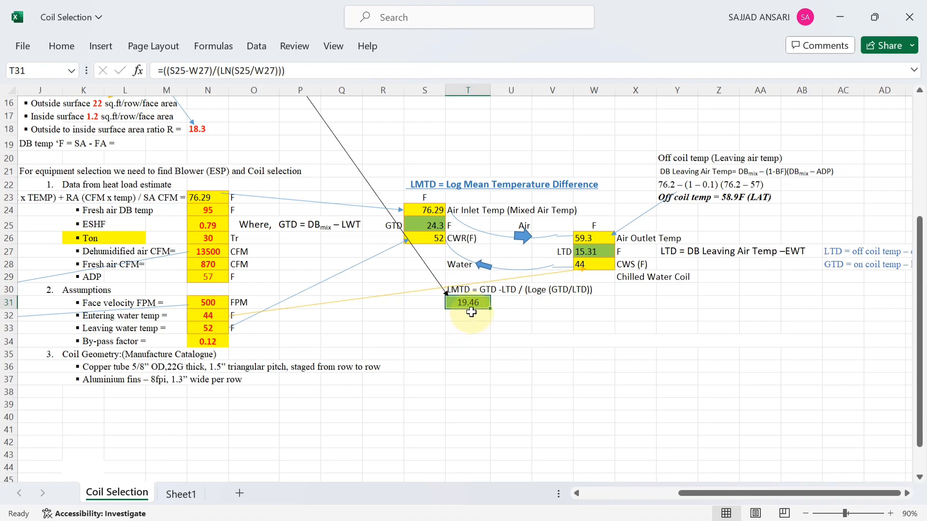
Trace the face area term of the No of Rows formula to the Coil Face Area cell and inspect its formula
drag(695, 492, 624, 494)
scroll(598, 339, up, 5)
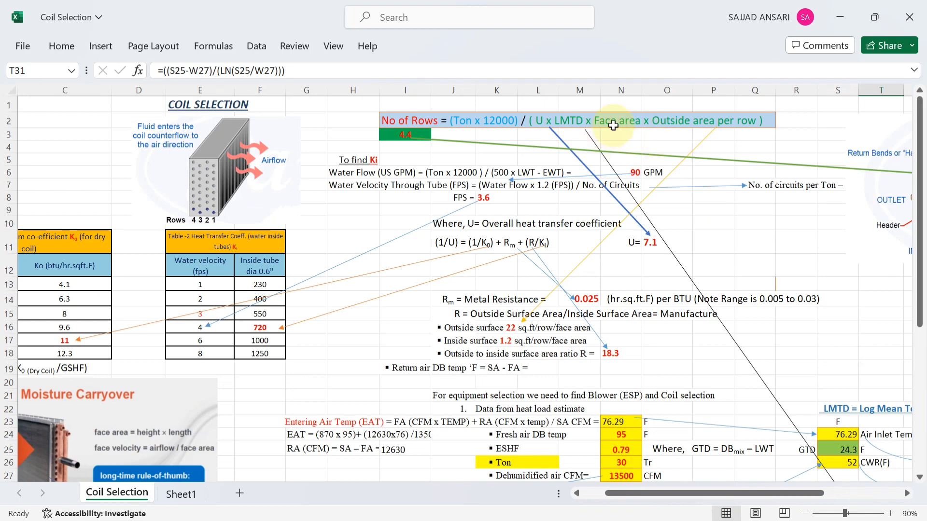
scroll(329, 254, down, 3)
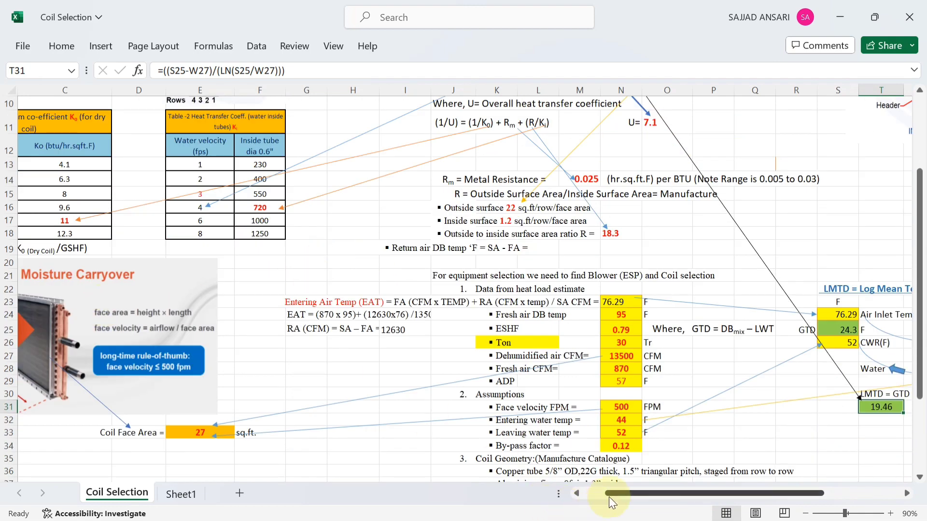
drag(609, 496, 583, 496)
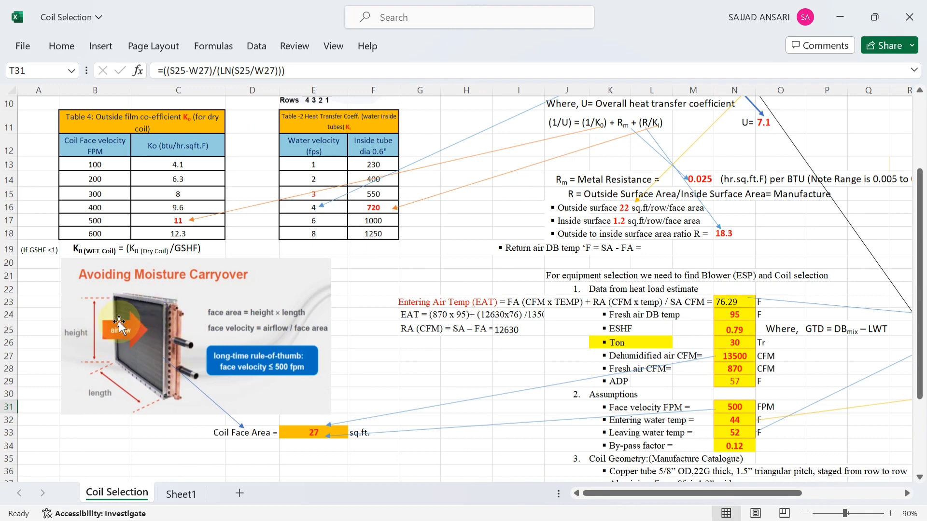
scroll(137, 408, down, 2)
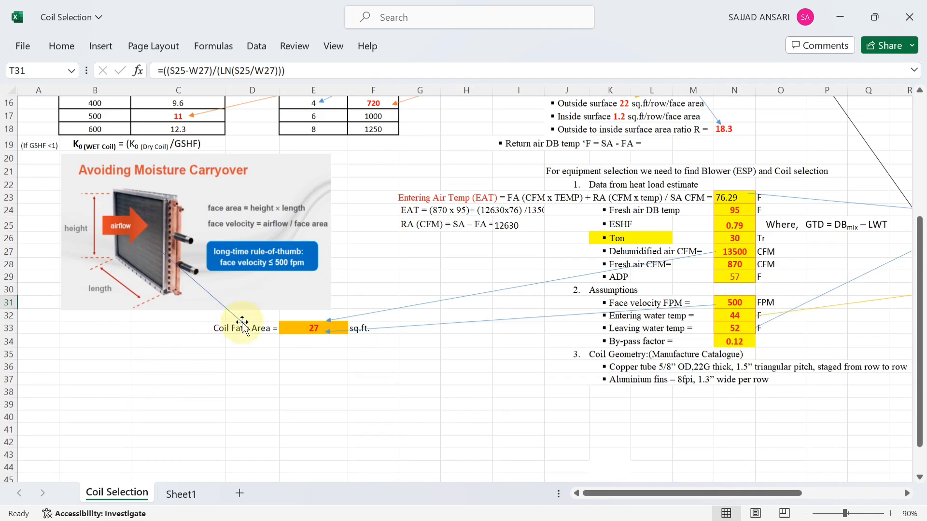
click(305, 327)
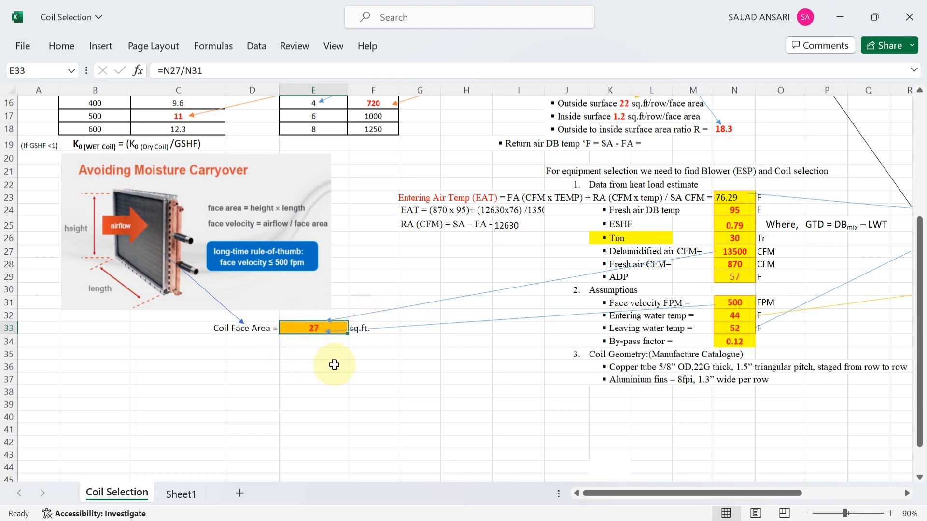
Inspect the No of Rows result formula and compare it with the rows shown in the coil header and tube diagram
scroll(334, 365, up, 5)
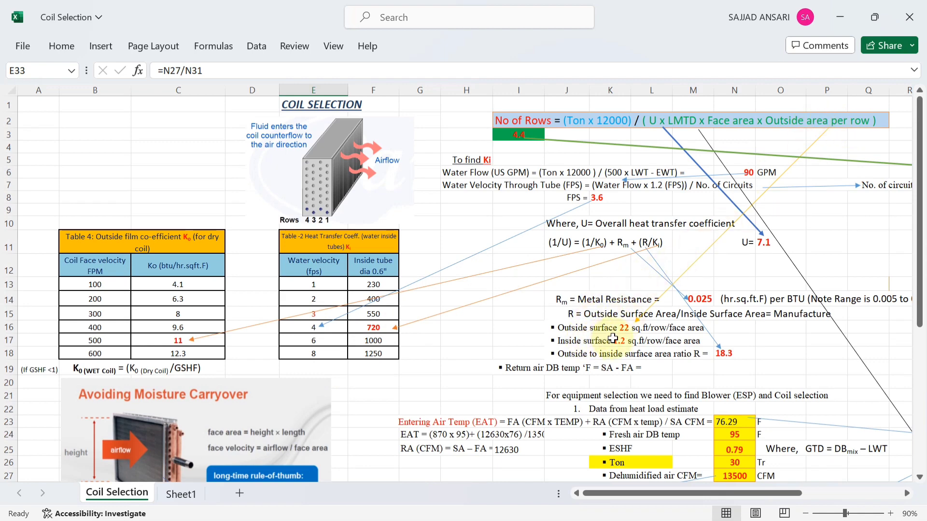
click(525, 139)
click(524, 136)
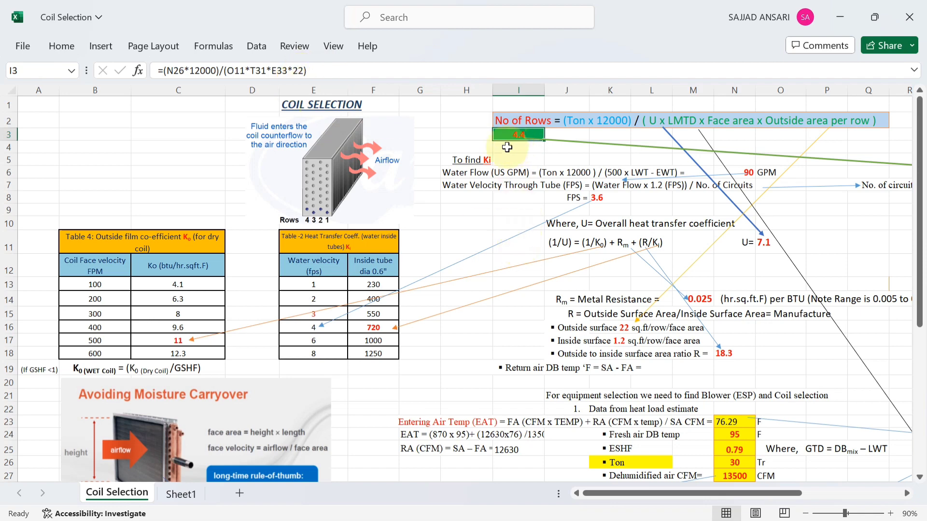
click(486, 224)
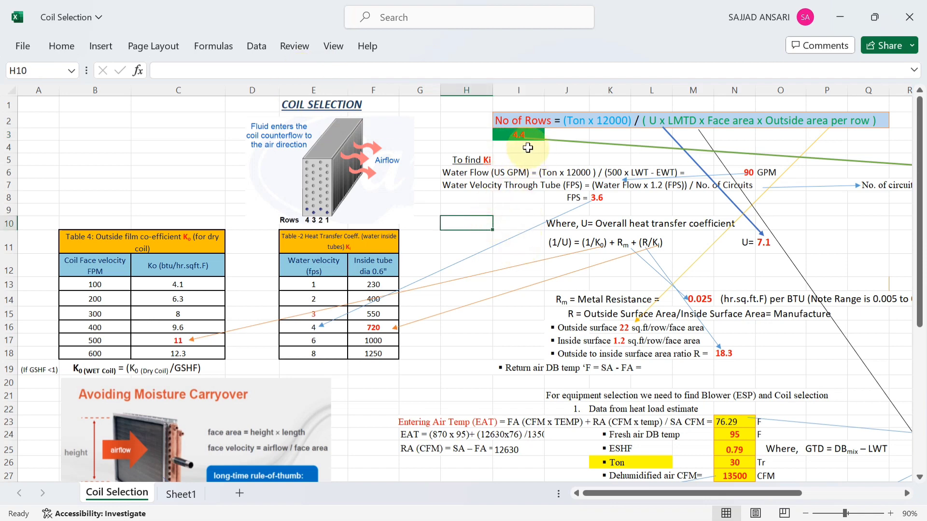
drag(615, 492, 725, 497)
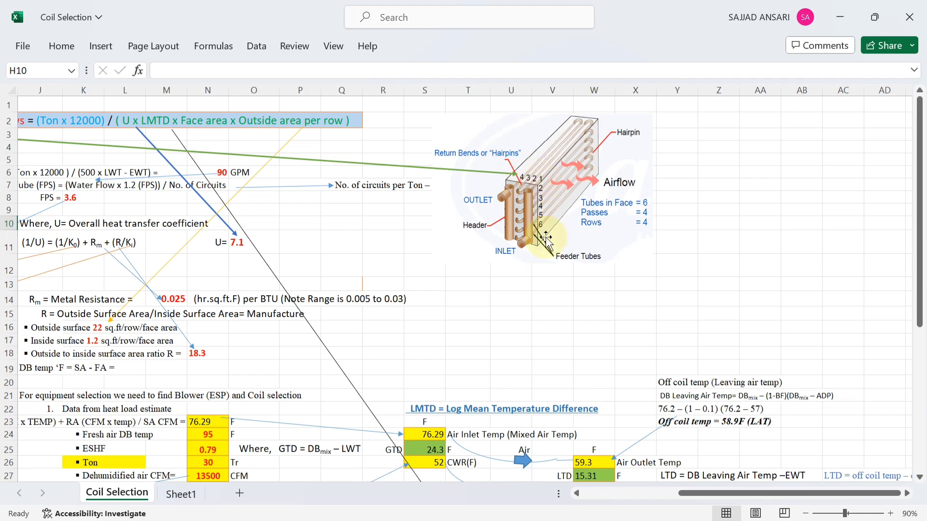
drag(739, 493, 666, 496)
scroll(545, 364, right, 1)
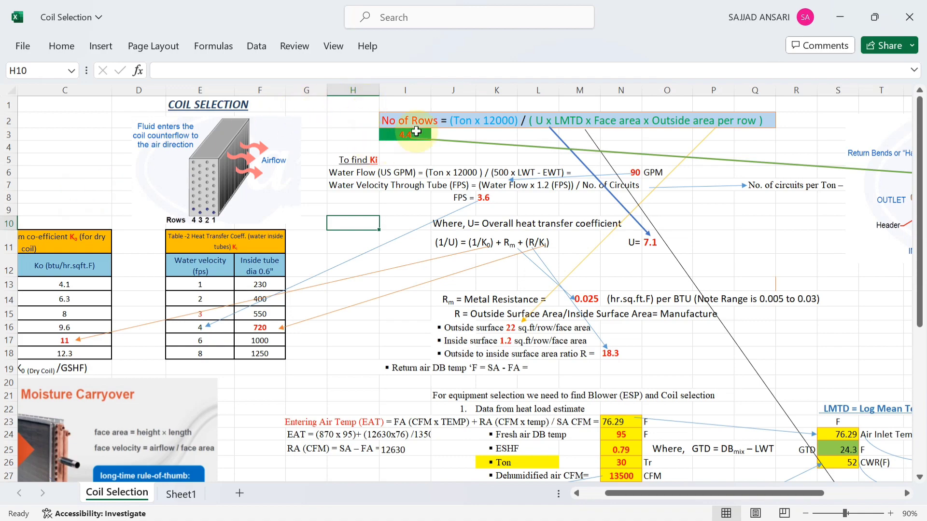
Review the coil face area, the heat load data, the assumptions and the coefficient tables feeding the No of Rows calculation
scroll(414, 129, down, 3)
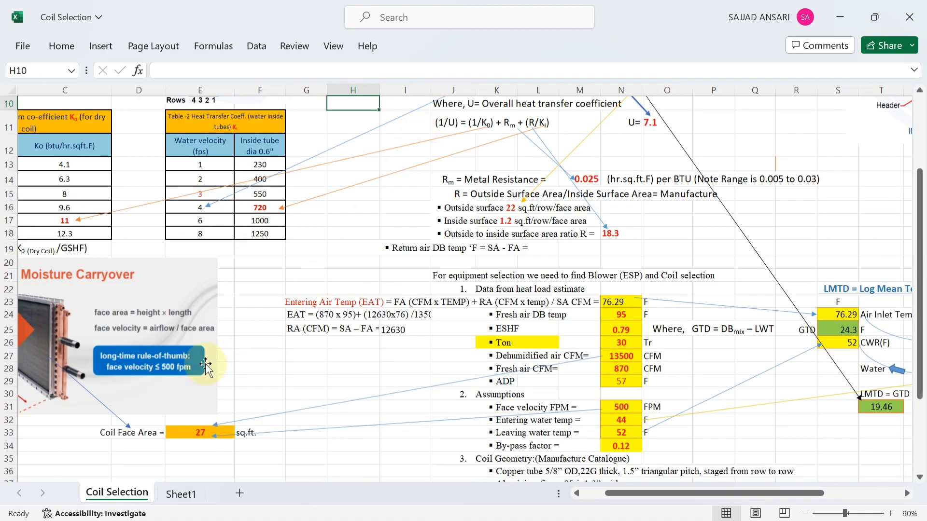
scroll(198, 362, down, 2)
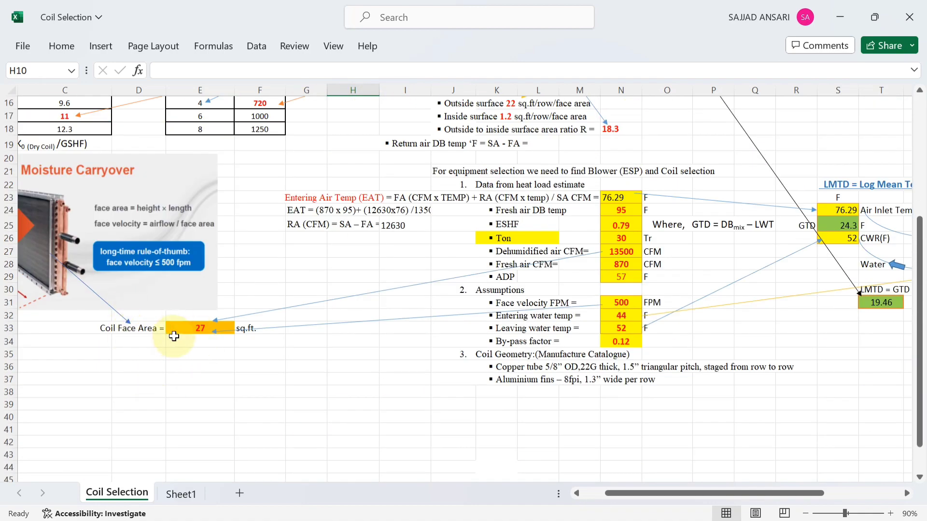
mouse_move(647, 516)
drag(631, 492, 623, 493)
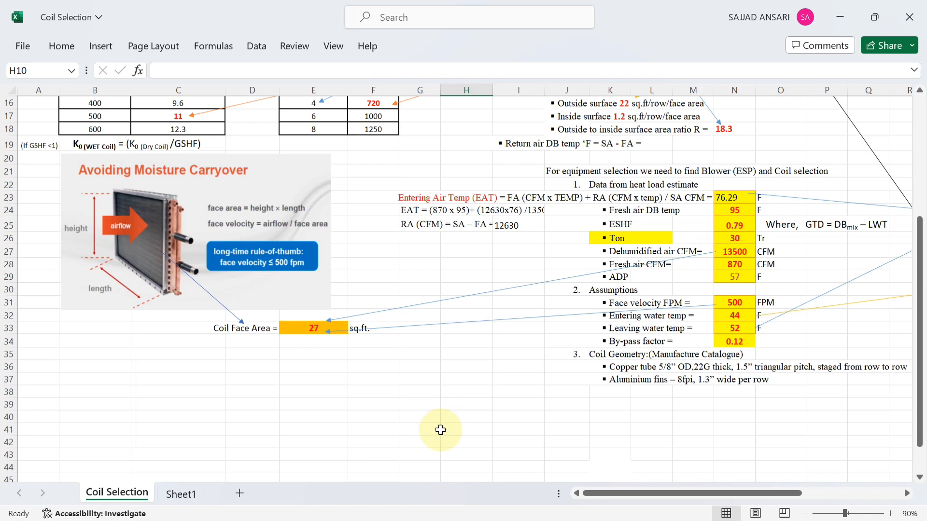
scroll(440, 430, up, 1)
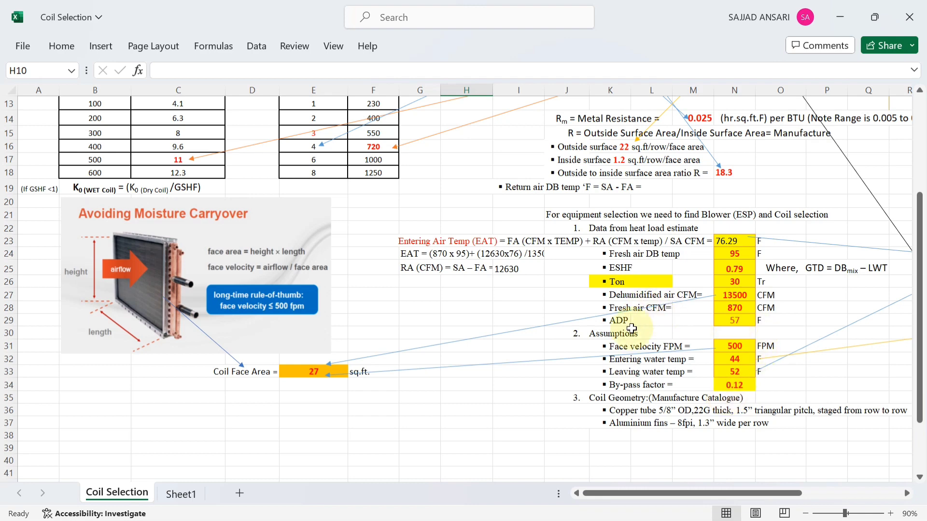
scroll(453, 405, up, 3)
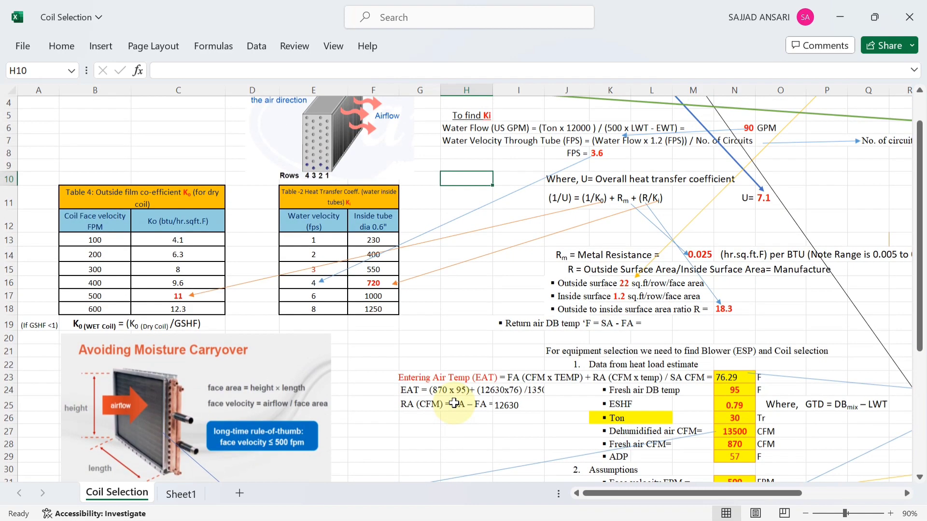
scroll(453, 403, up, 1)
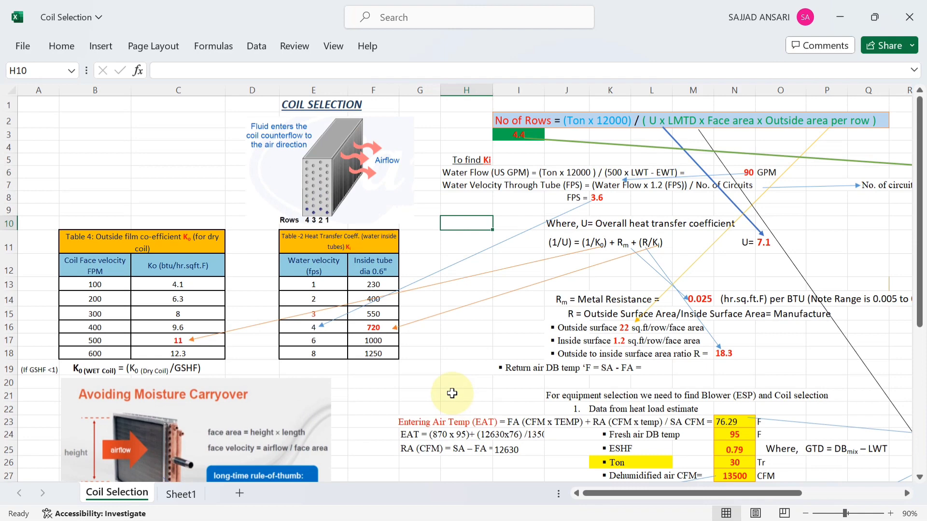